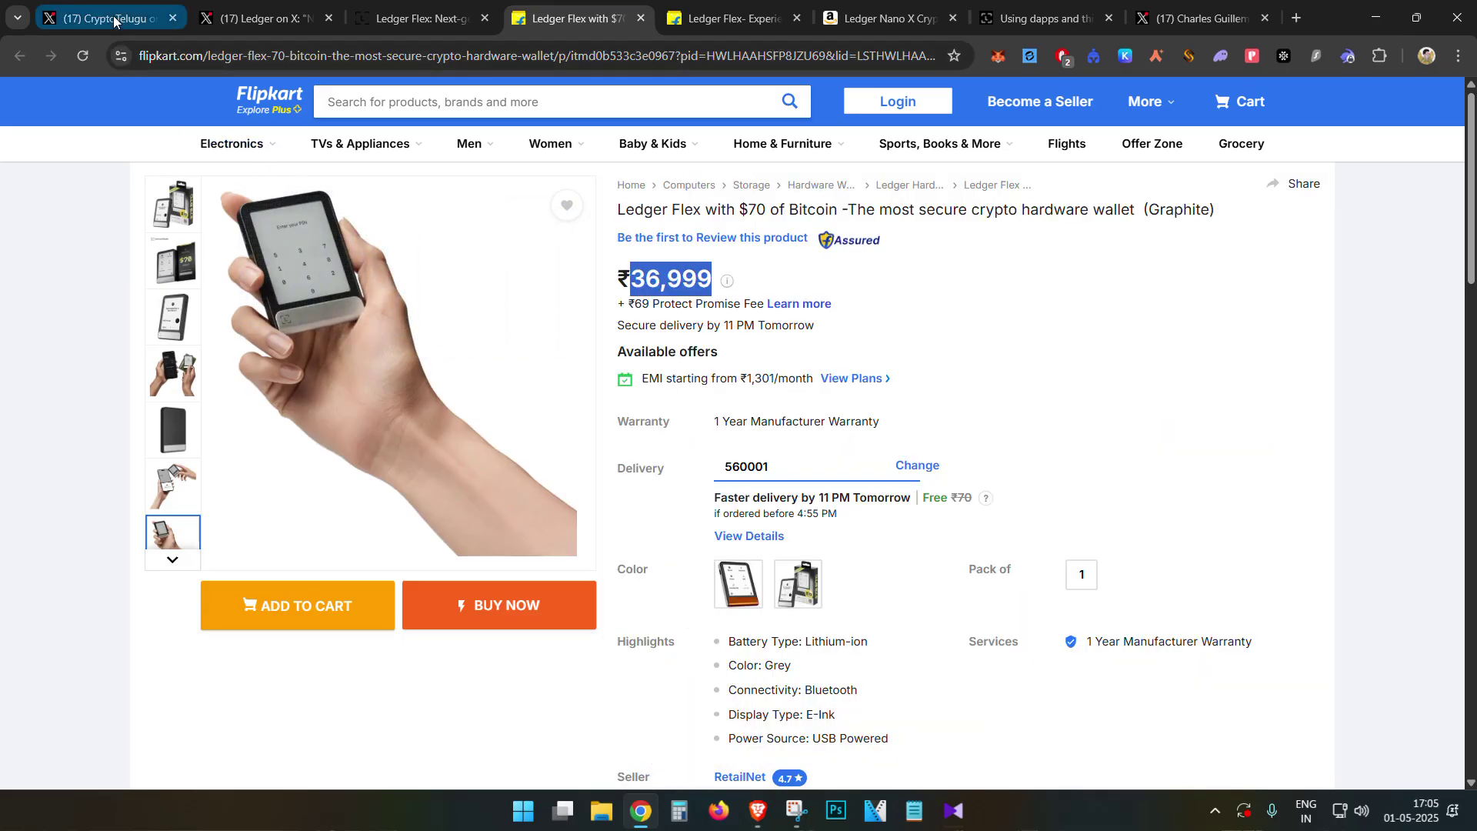
View the Ledger Flex device photo and the Flipkart offer photo in the CryptoTelugu post on X.
left_click(113, 15)
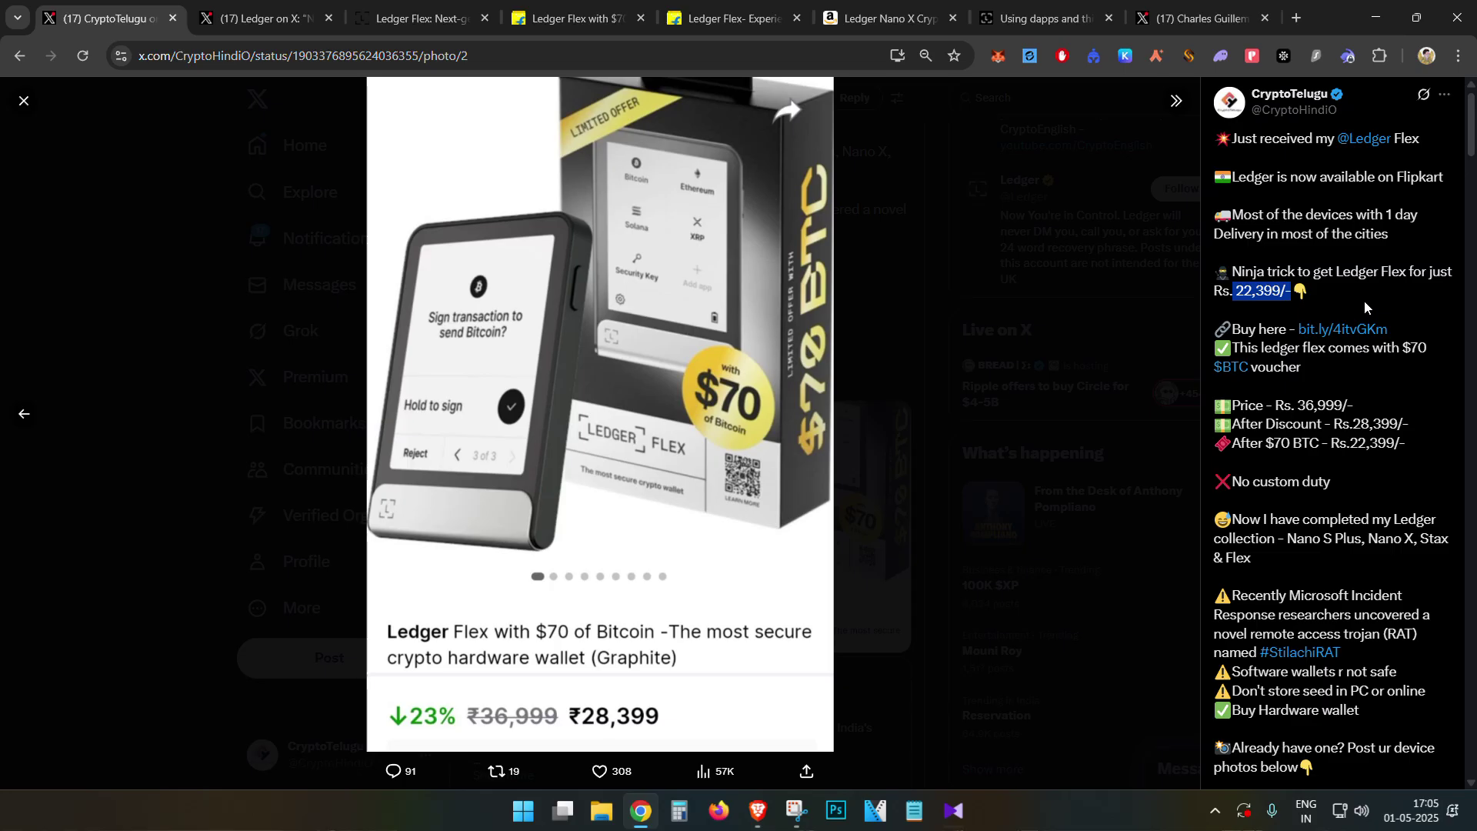
left_click(16, 423)
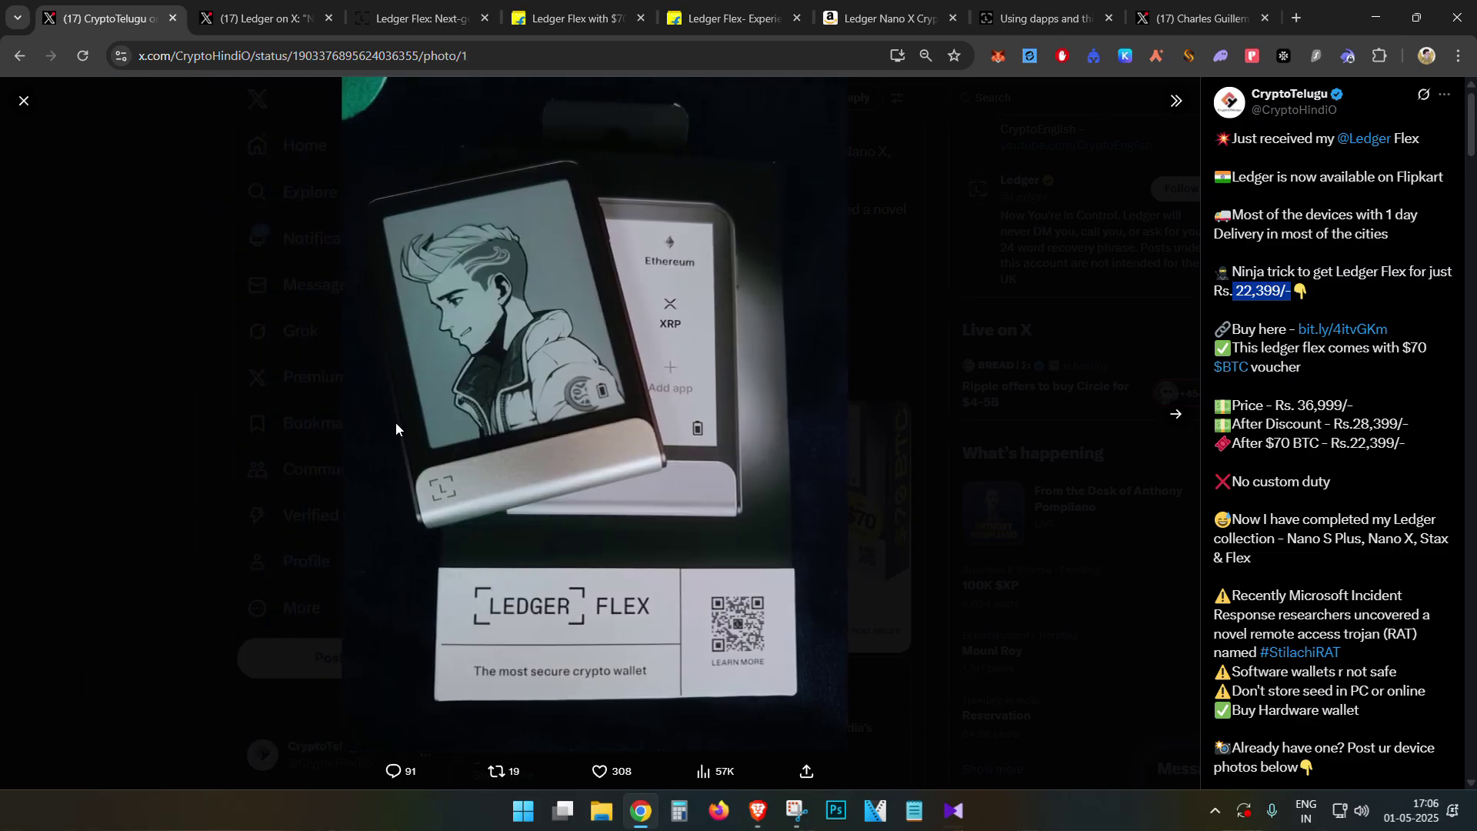
left_click(1181, 416)
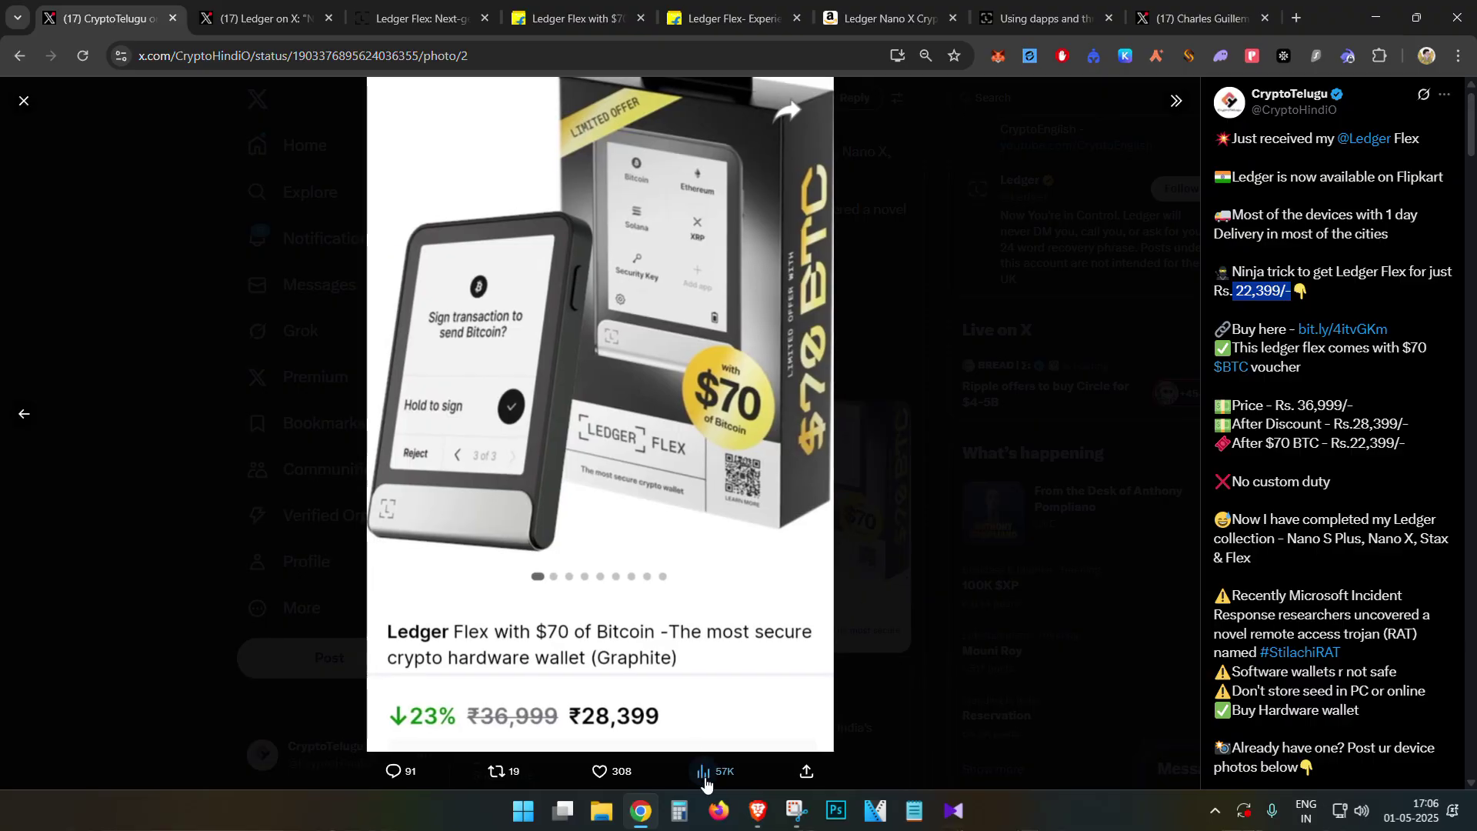
Switch to Ledger Live, start the Ledger Flex setup from My Ledger, and run the genuine and OS update checks.
left_click(971, 814)
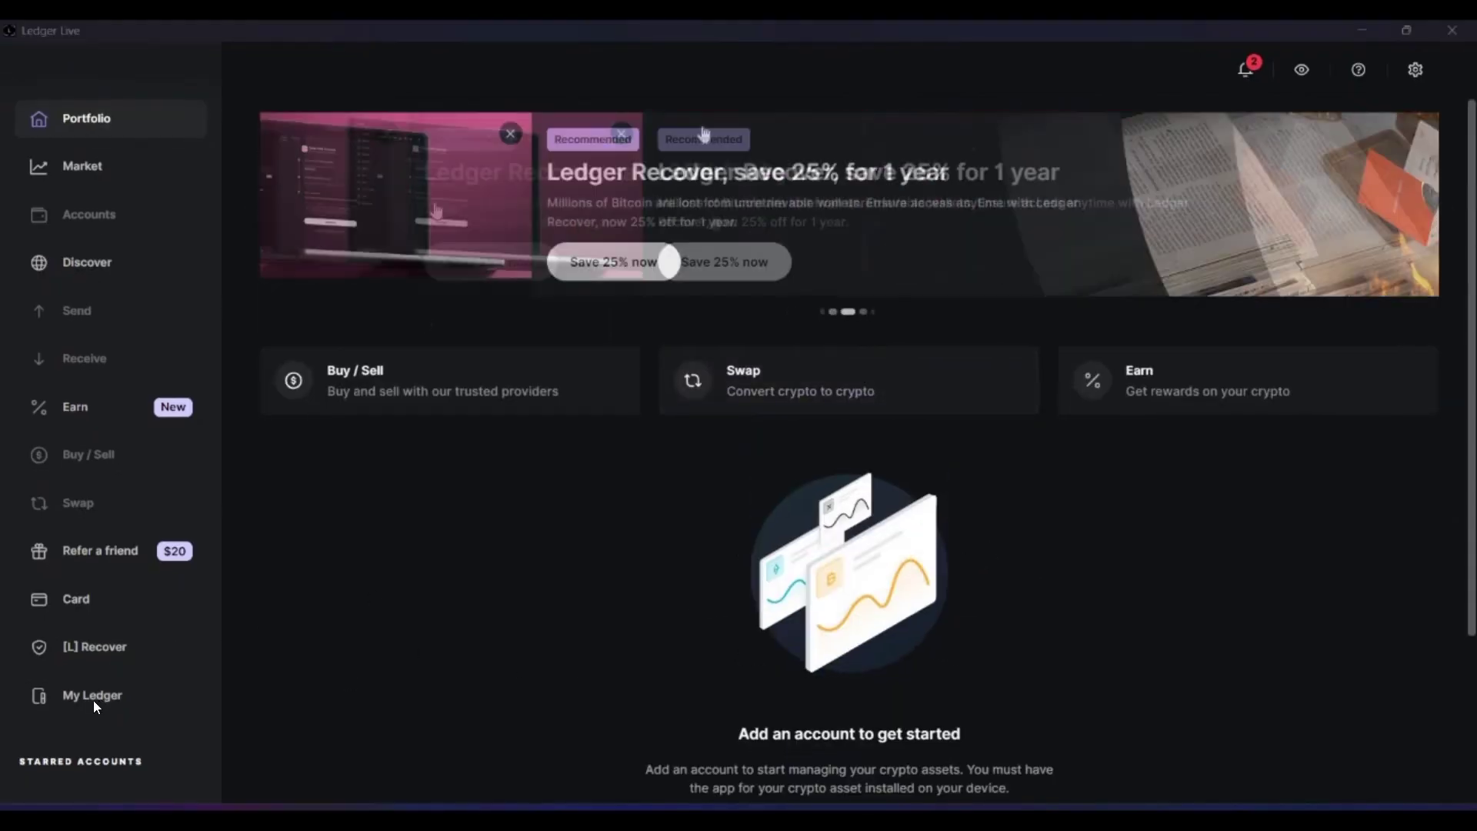
left_click(95, 698)
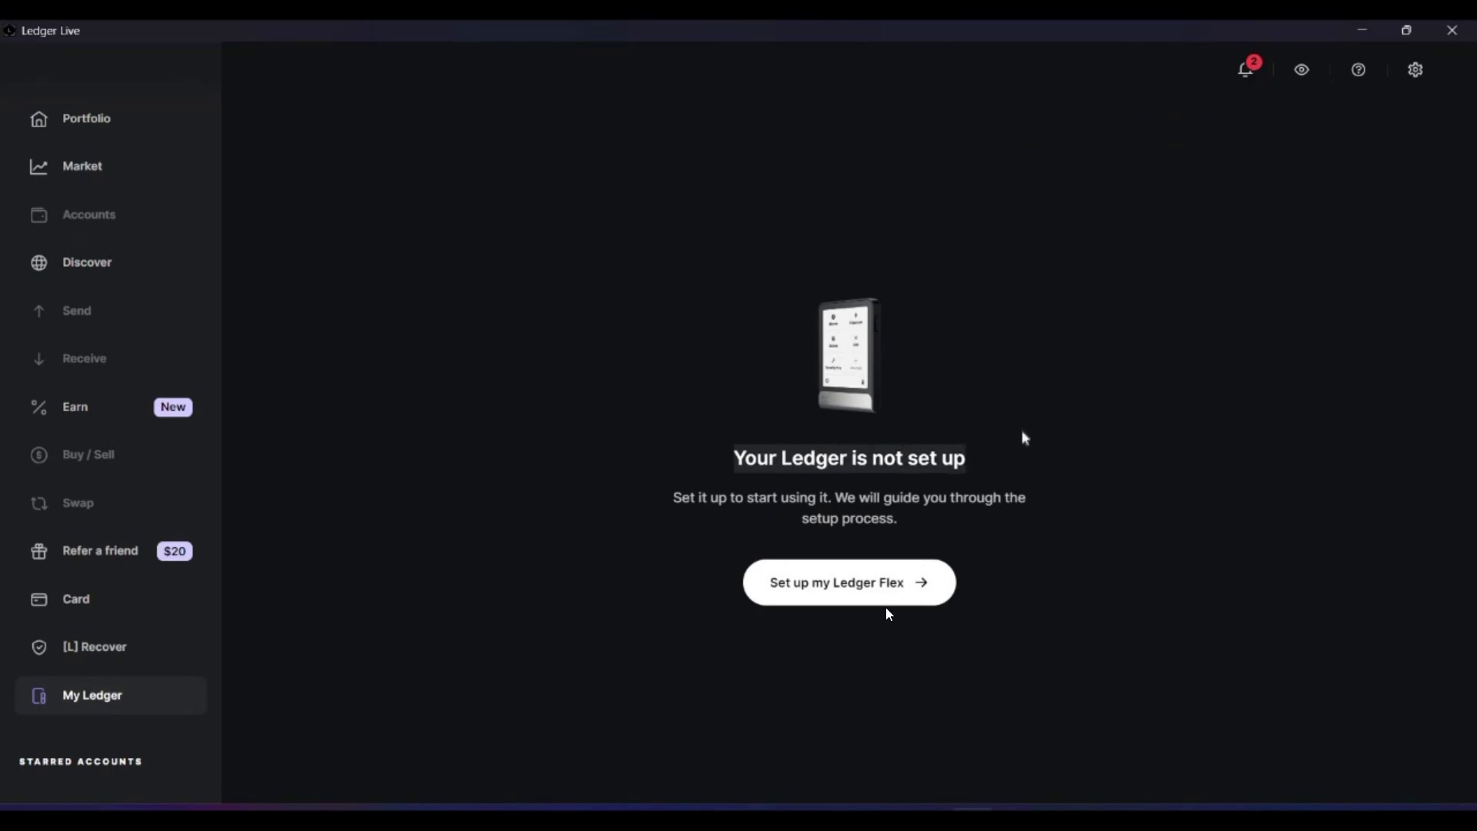
left_click(831, 584)
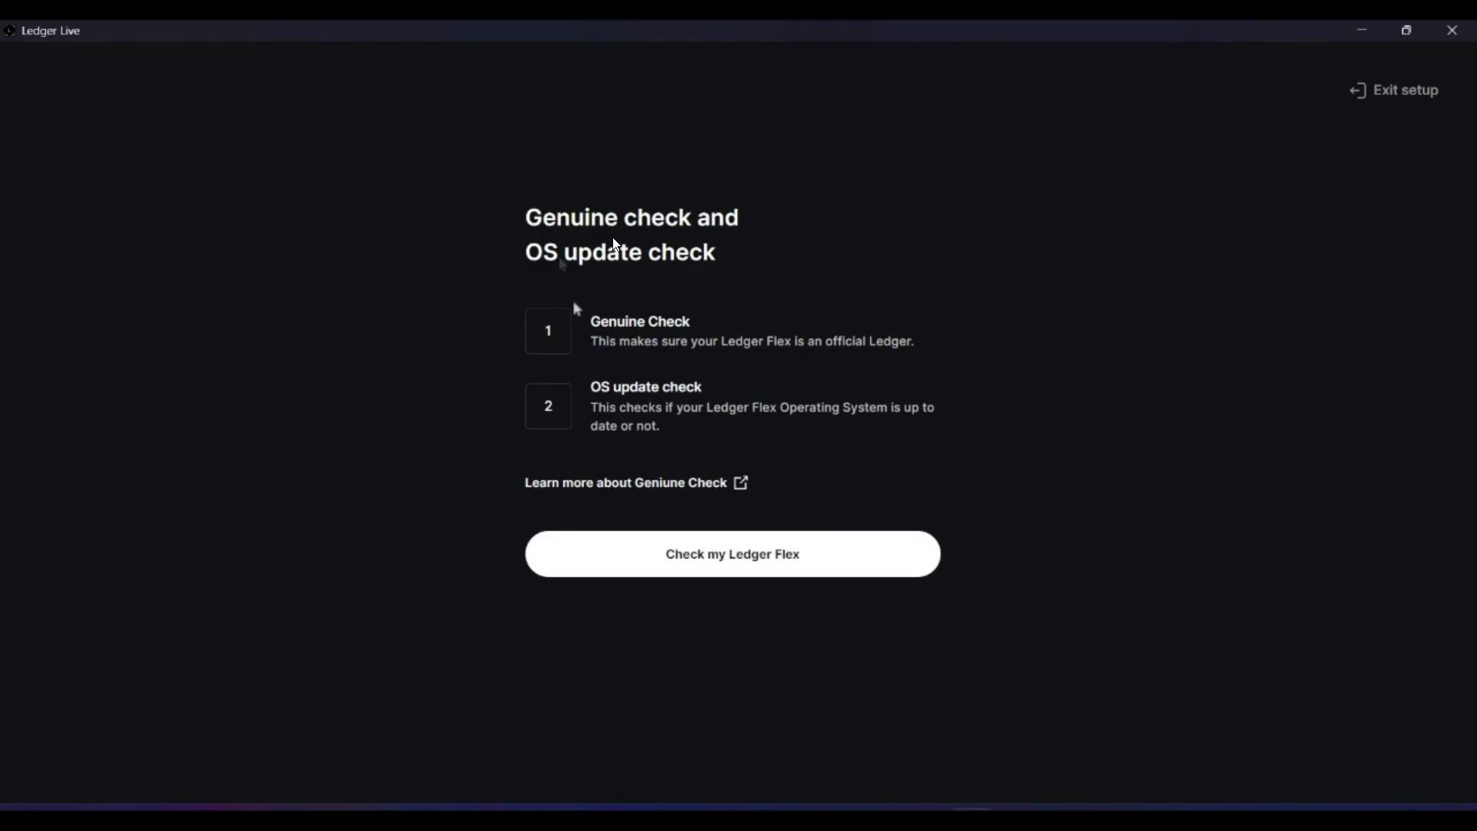
left_click(720, 563)
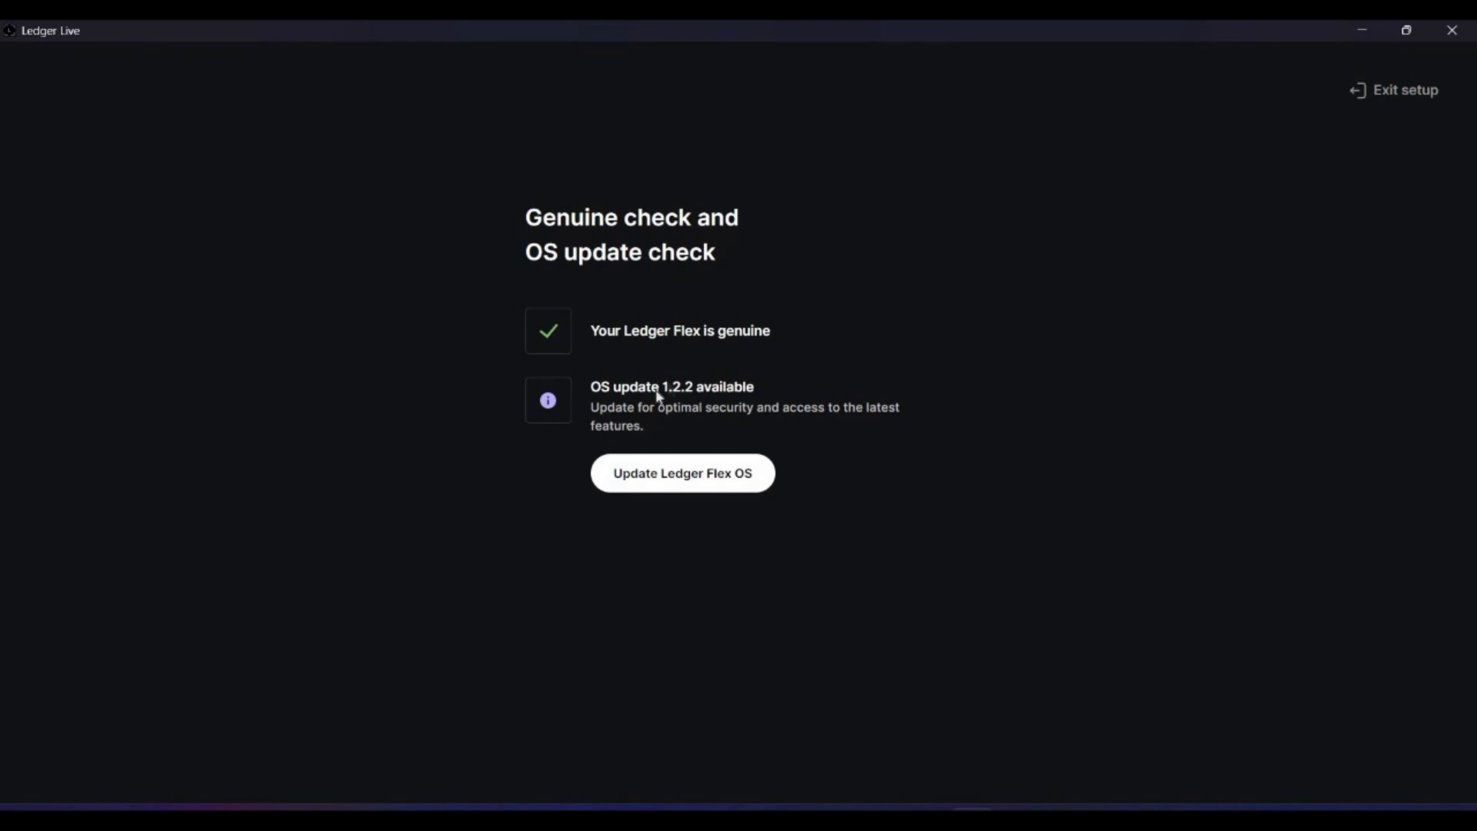
Install OS update 1.2.2 on the Ledger Flex and finish the update.
left_click(685, 473)
left_click(1367, 769)
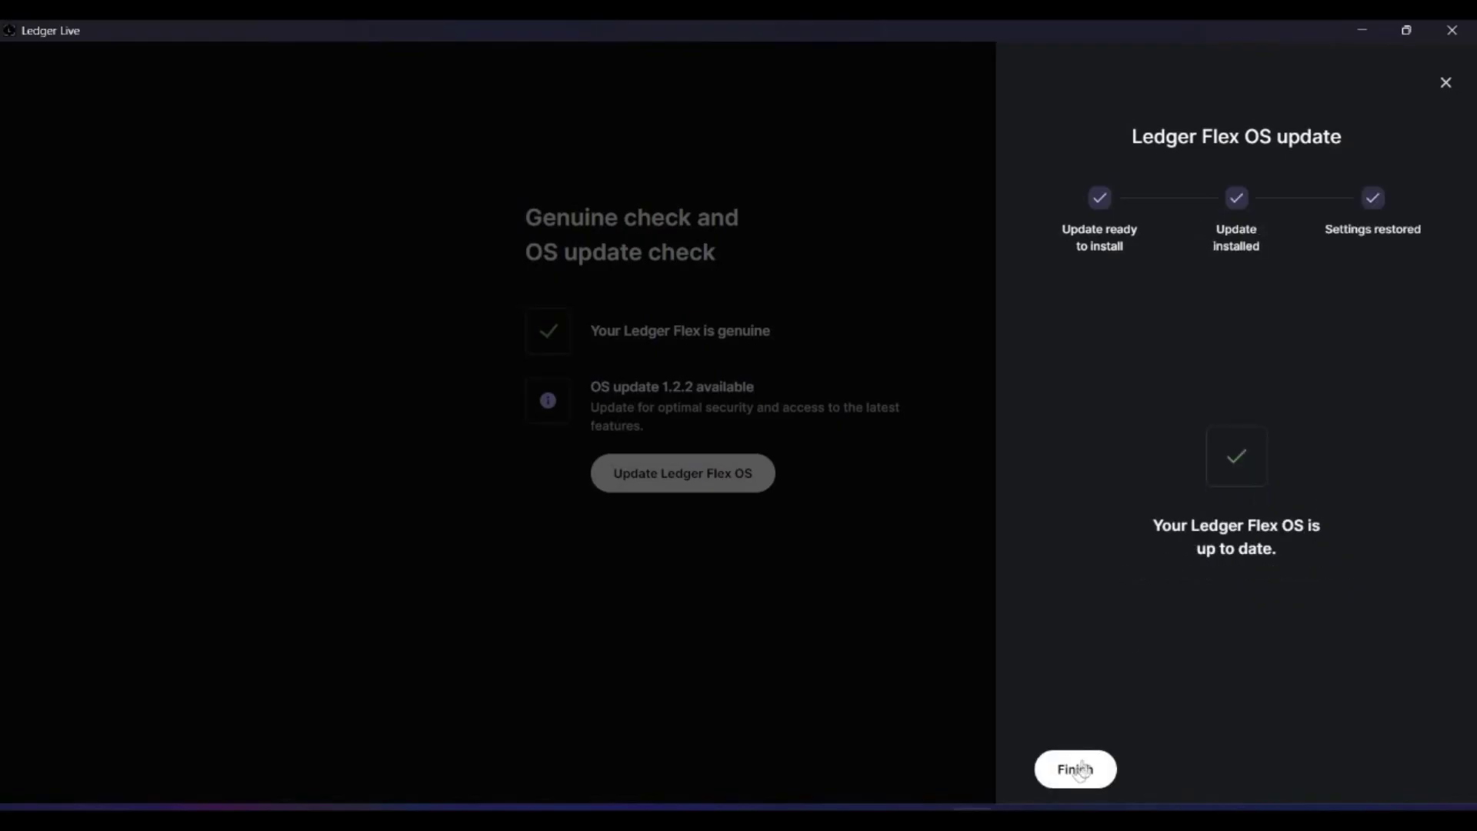
left_click(1096, 757)
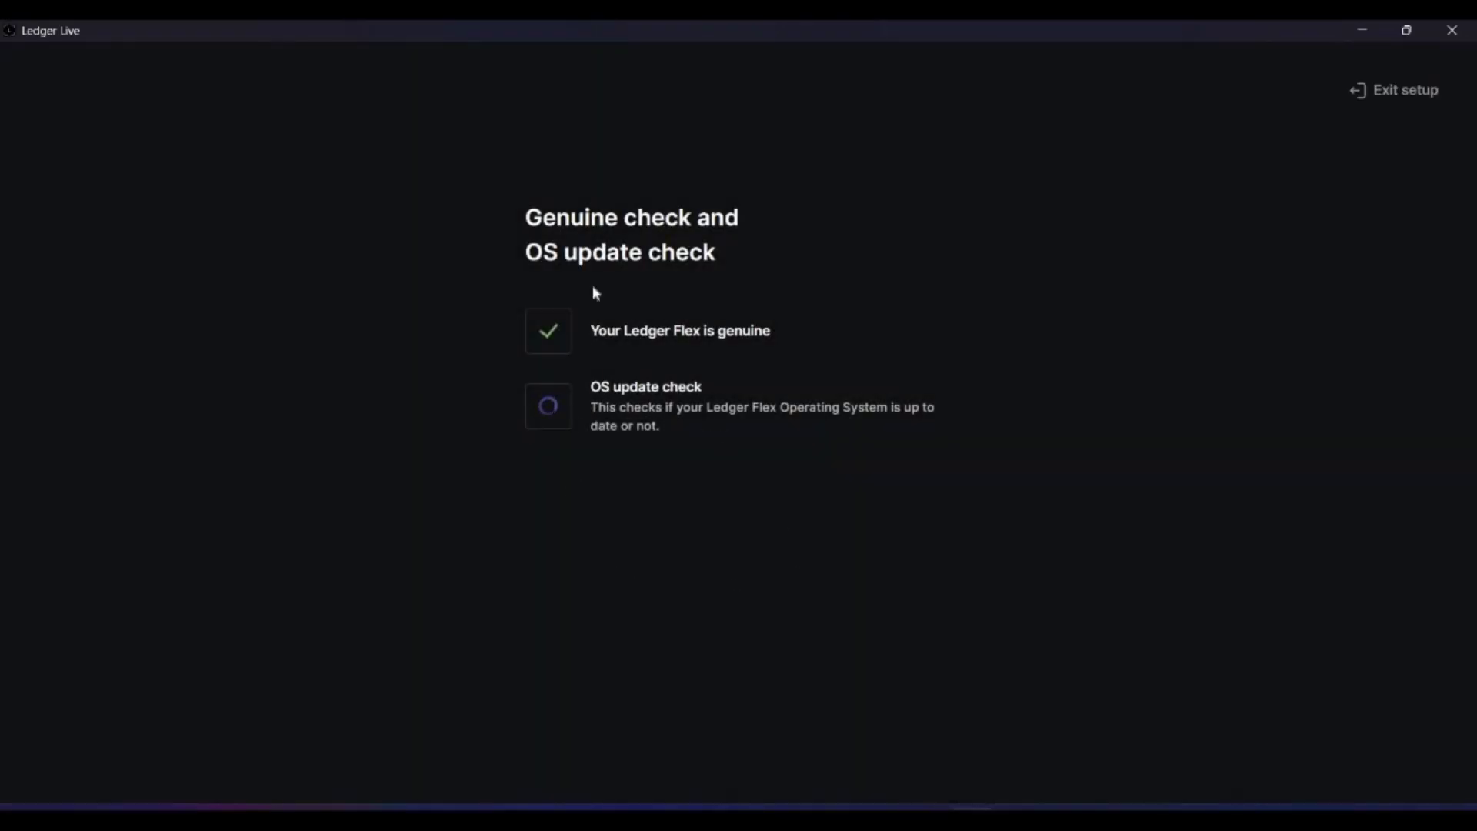
Complete the device setup by installing the default apps, skipping the Ledger Recover offer and postponing the suggested follow-up actions.
left_click(726, 506)
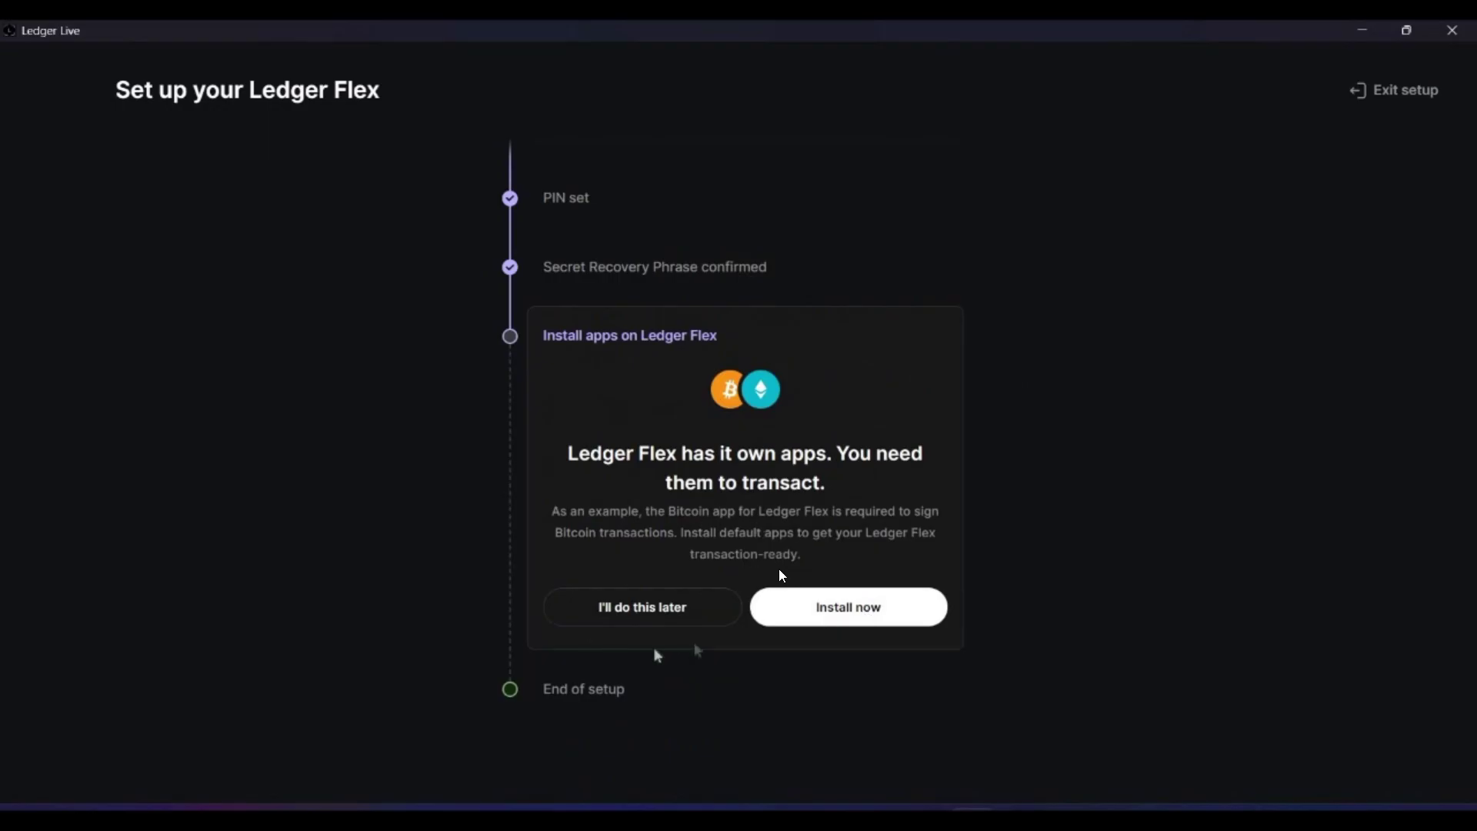
left_click(769, 620)
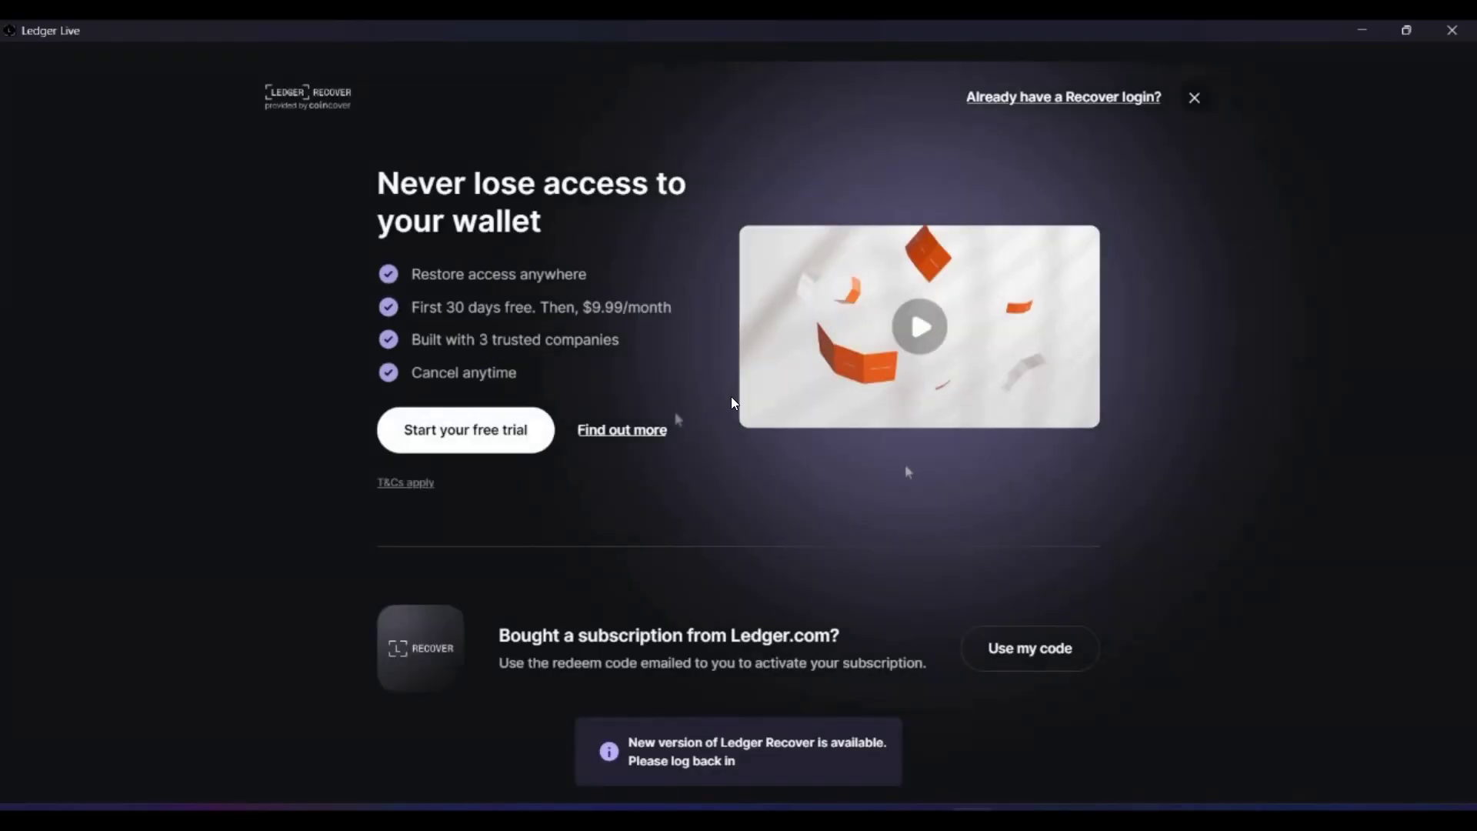
left_click(1193, 98)
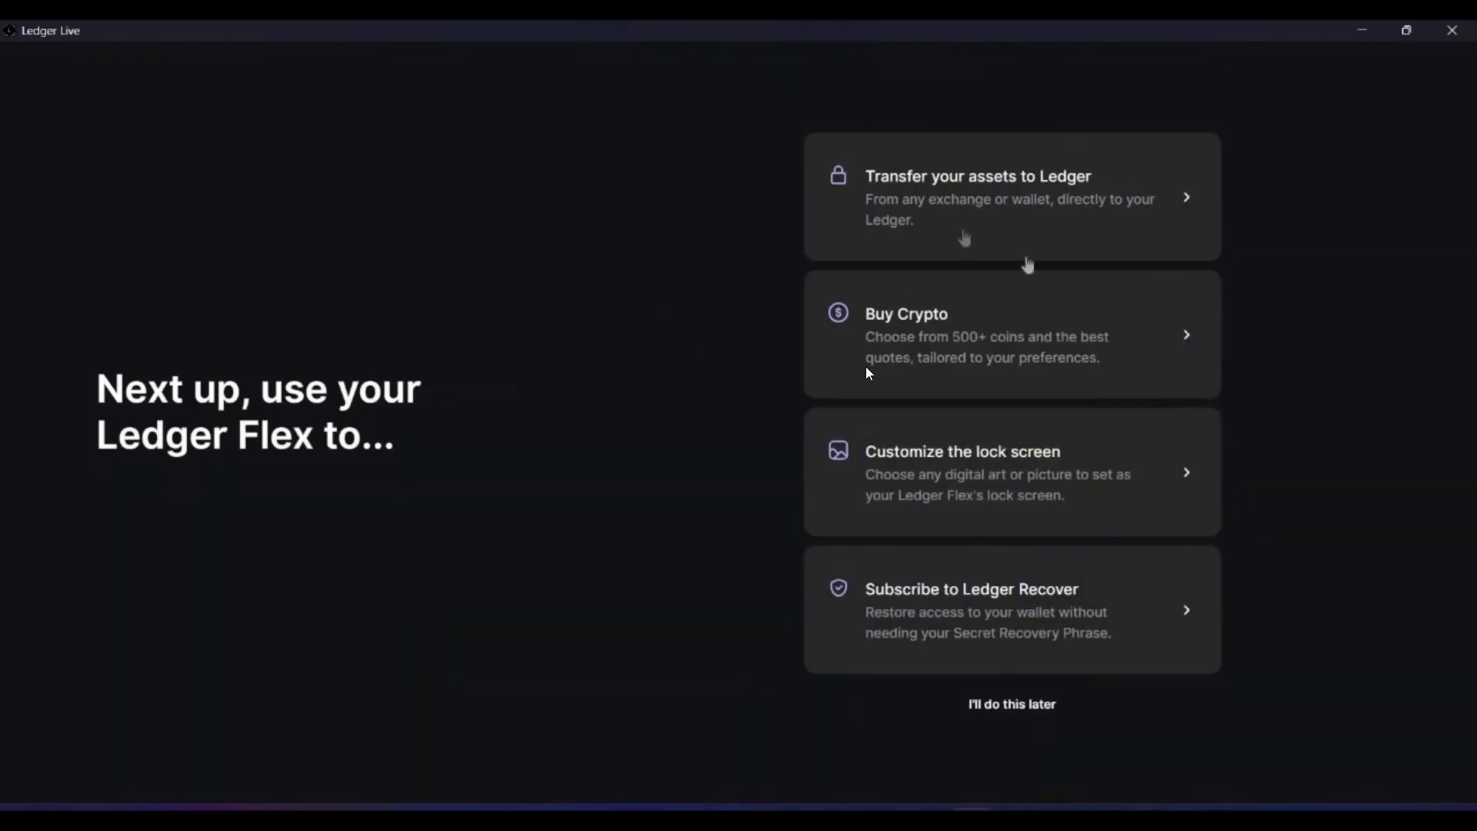
left_click(1012, 704)
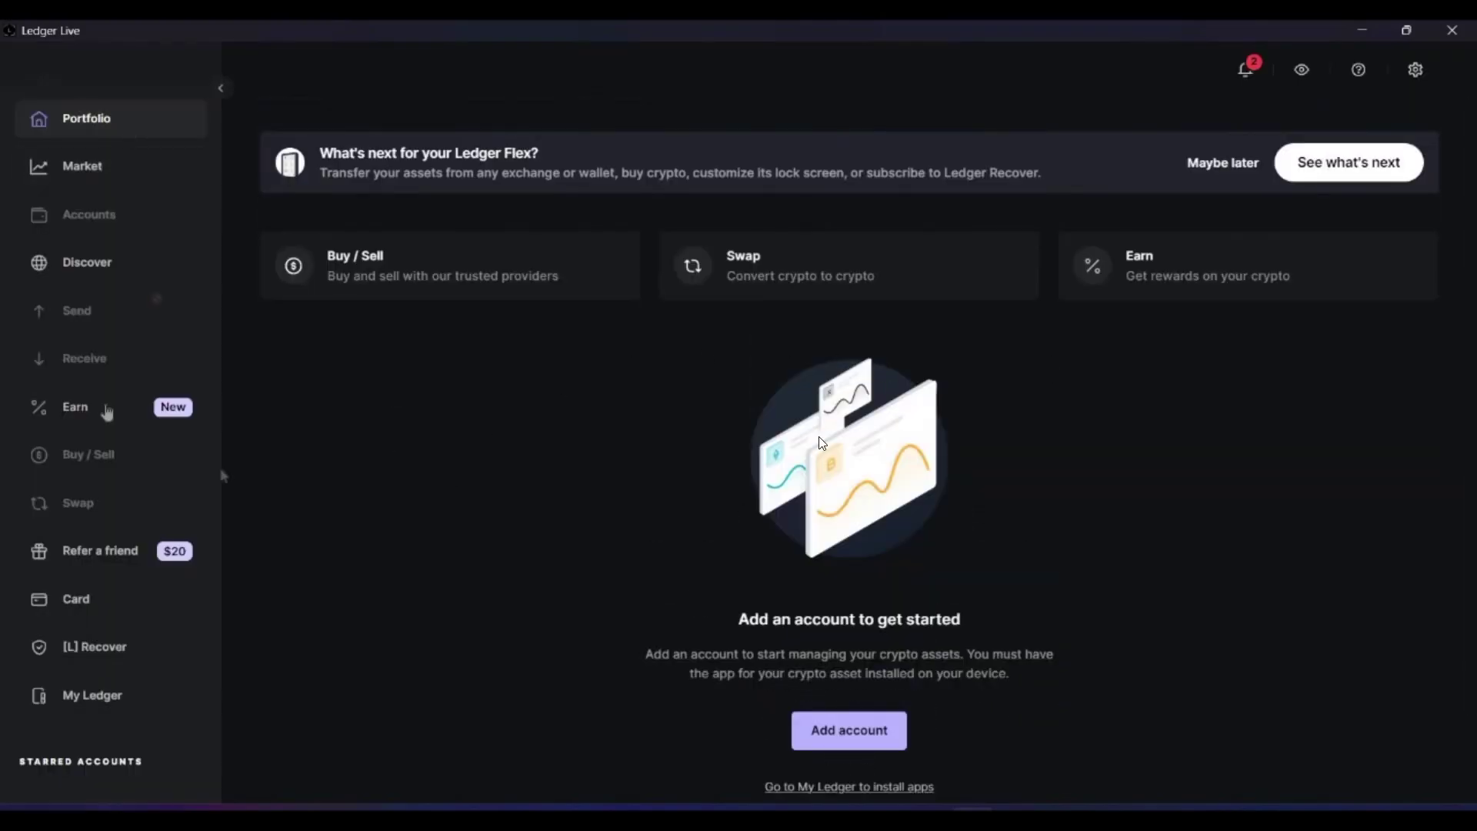
Find the Sui (SUI) app in My Ledger's app catalog and install it on the device.
left_click(115, 697)
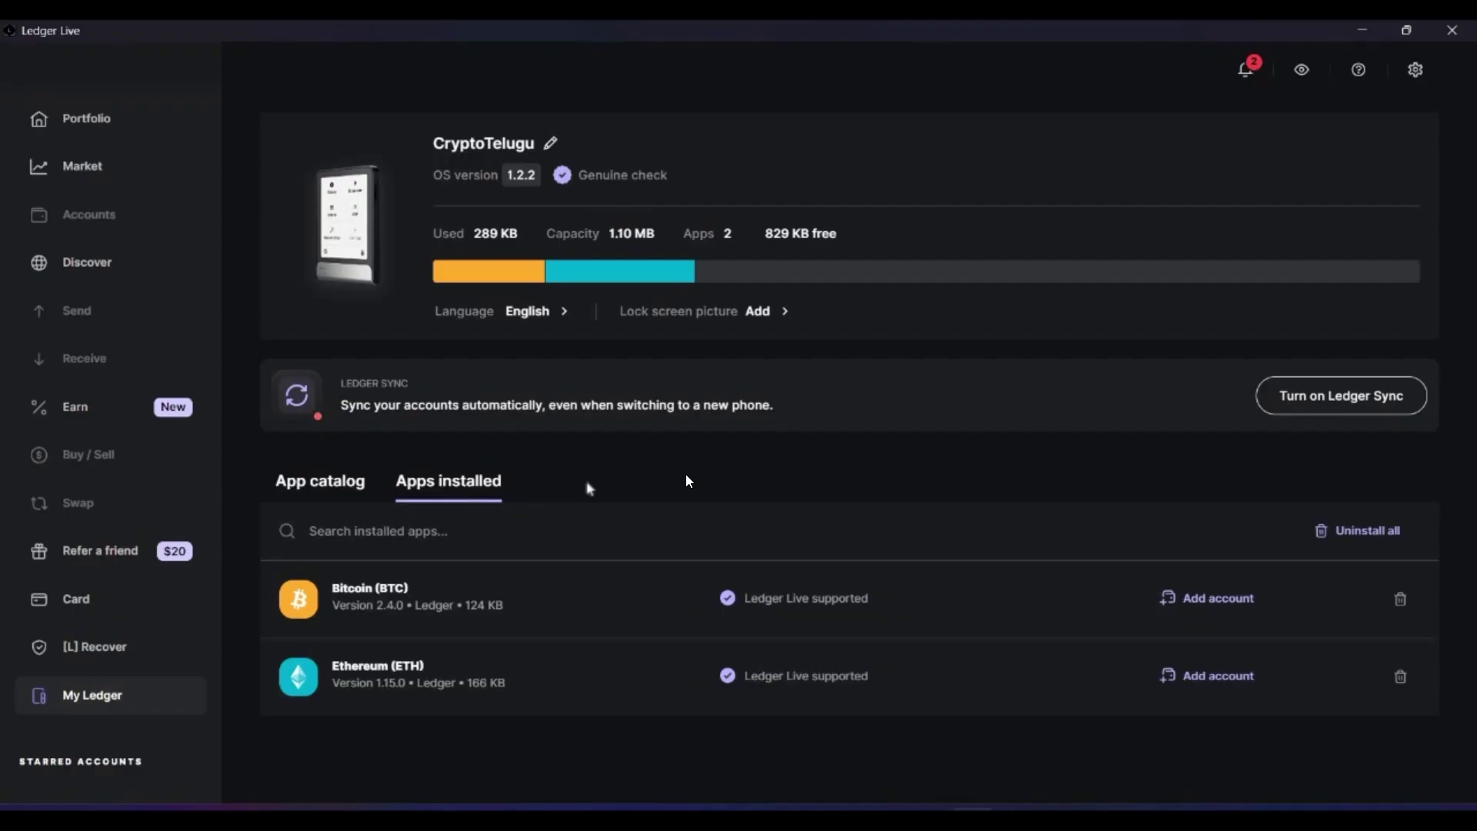
left_click(320, 481)
left_click(367, 511)
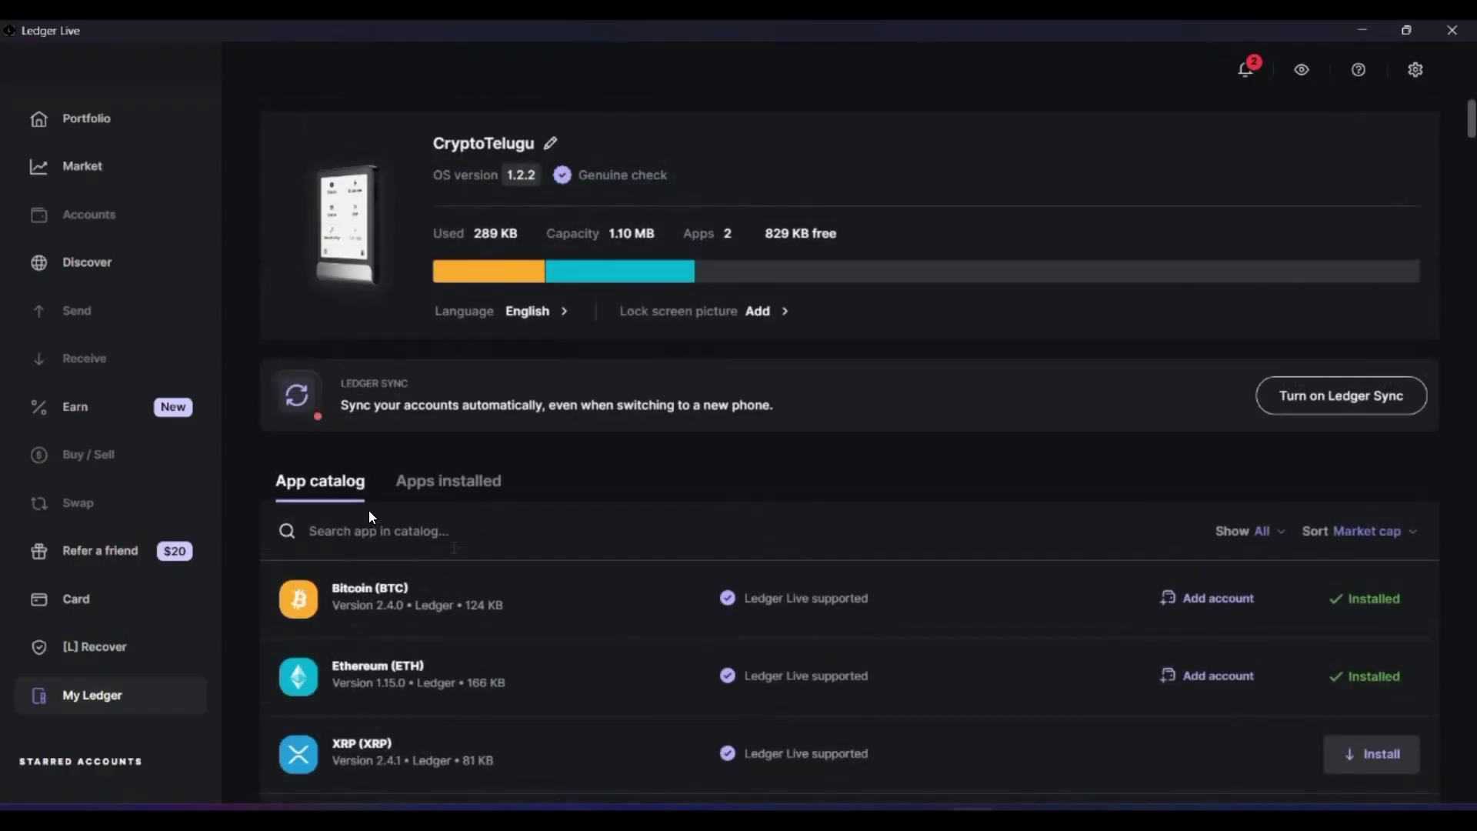
type("sui")
left_click(1363, 598)
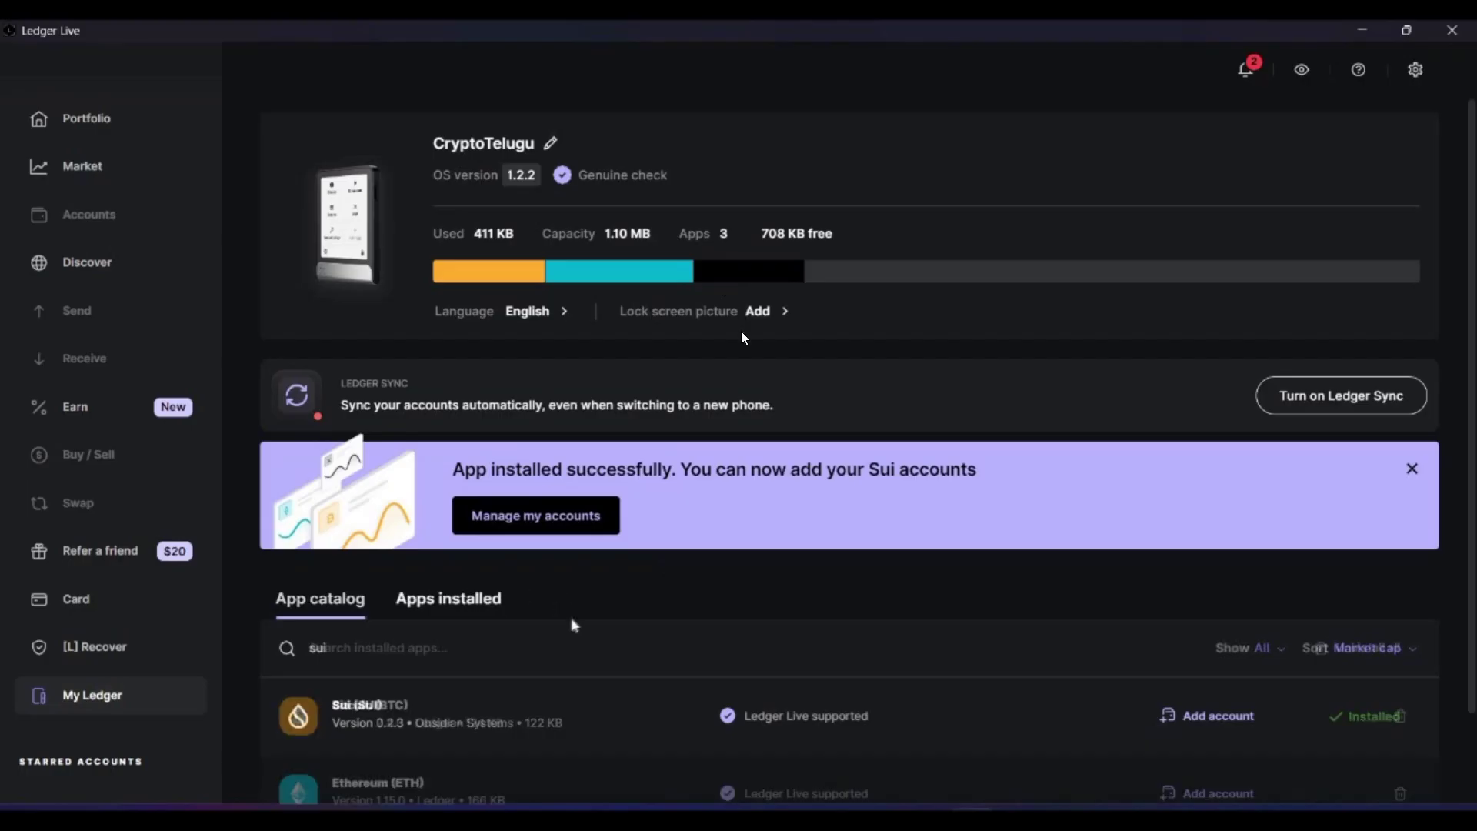
Review the installed apps, search the app catalog for "sol" and install the Solana (SOL) app.
left_click(461, 597)
scroll(538, 526, "down", 1)
left_click(331, 499)
left_click(409, 544)
type("sol")
scroll(422, 588, "up", 1)
left_click(1369, 696)
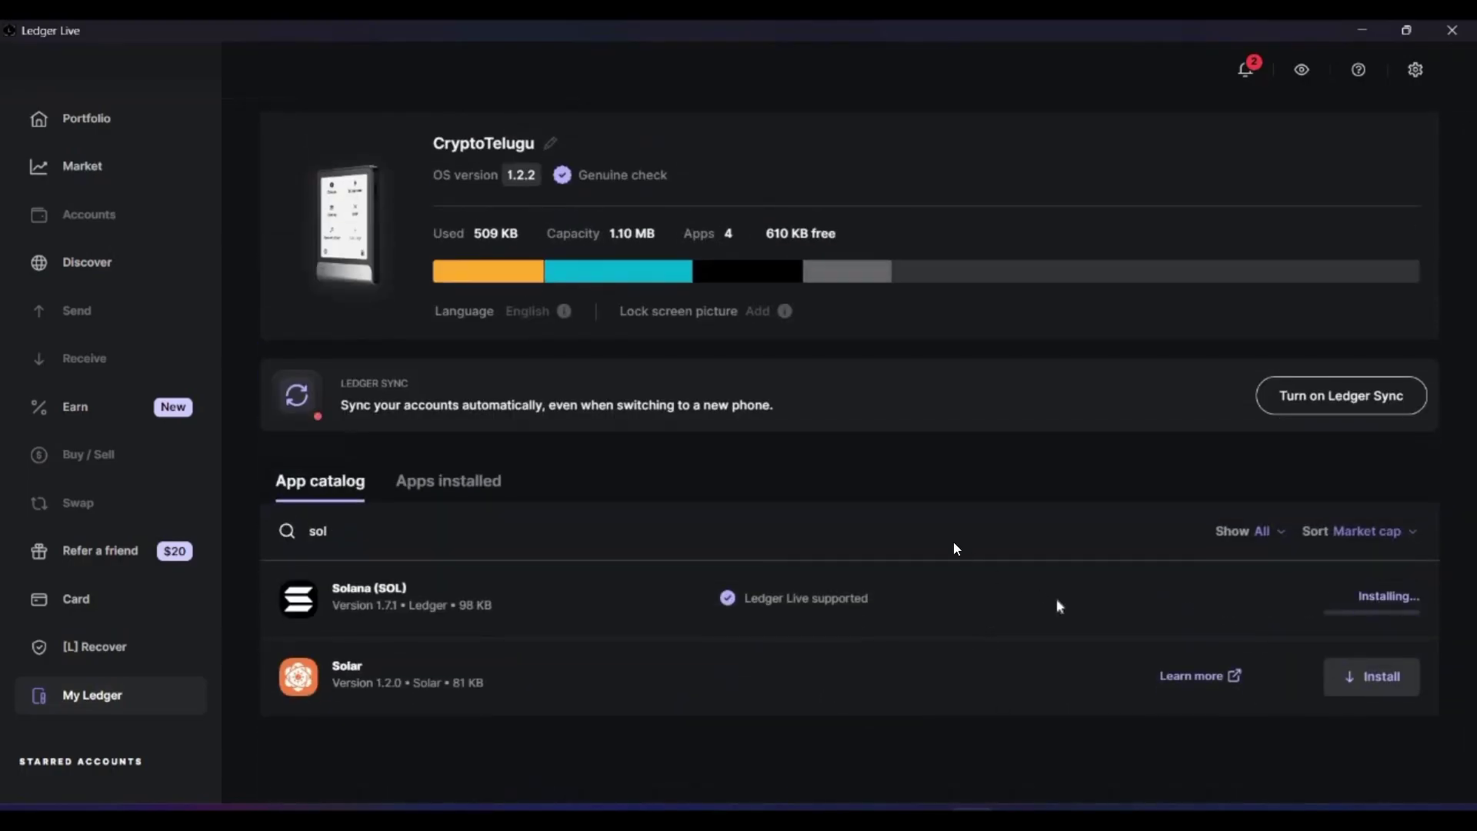
Check the list of apps installed on the Ledger Flex.
left_click(435, 485)
scroll(846, 439, "down", 1)
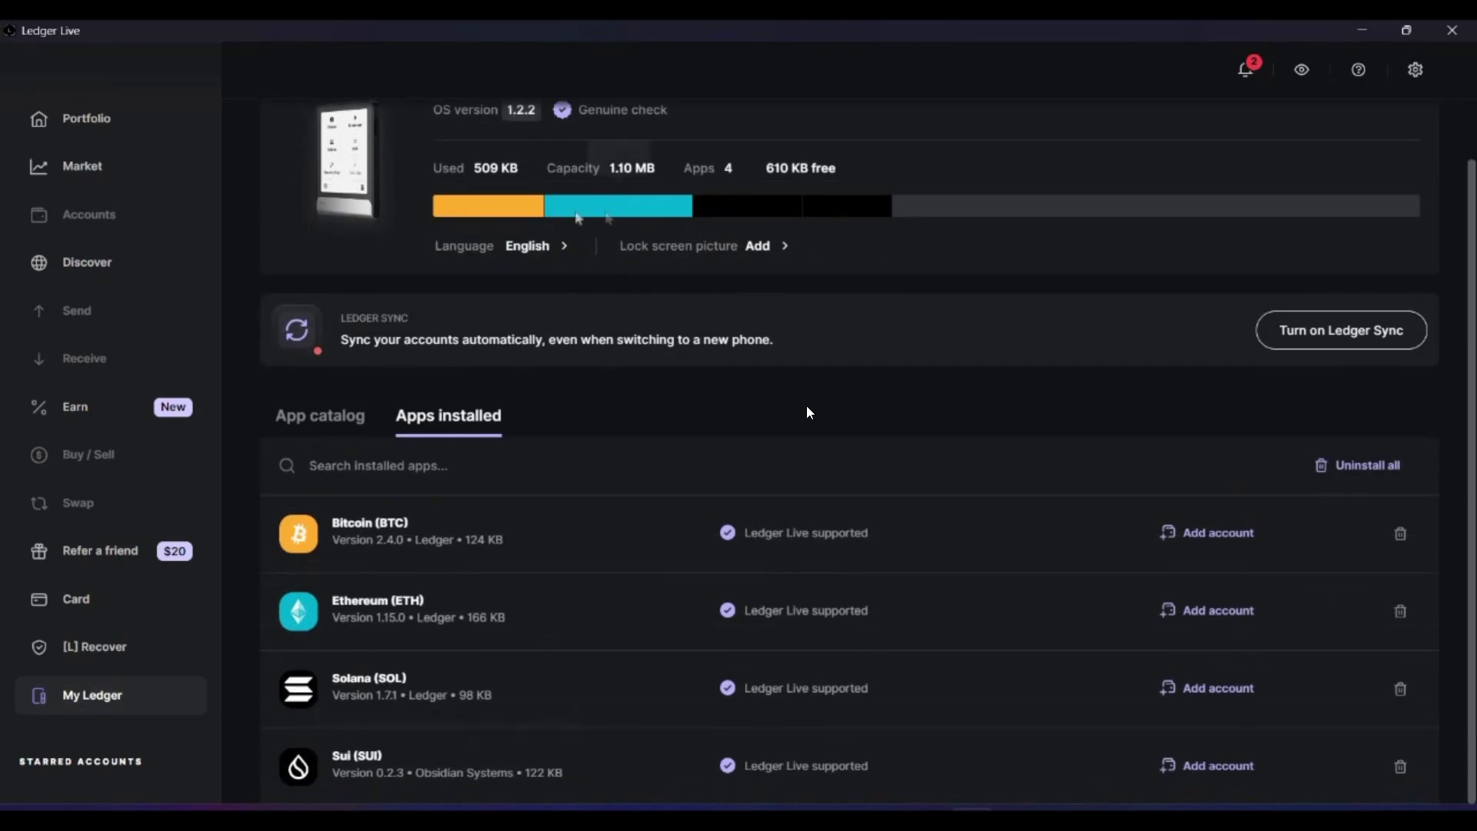
scroll(876, 241, "up", 1)
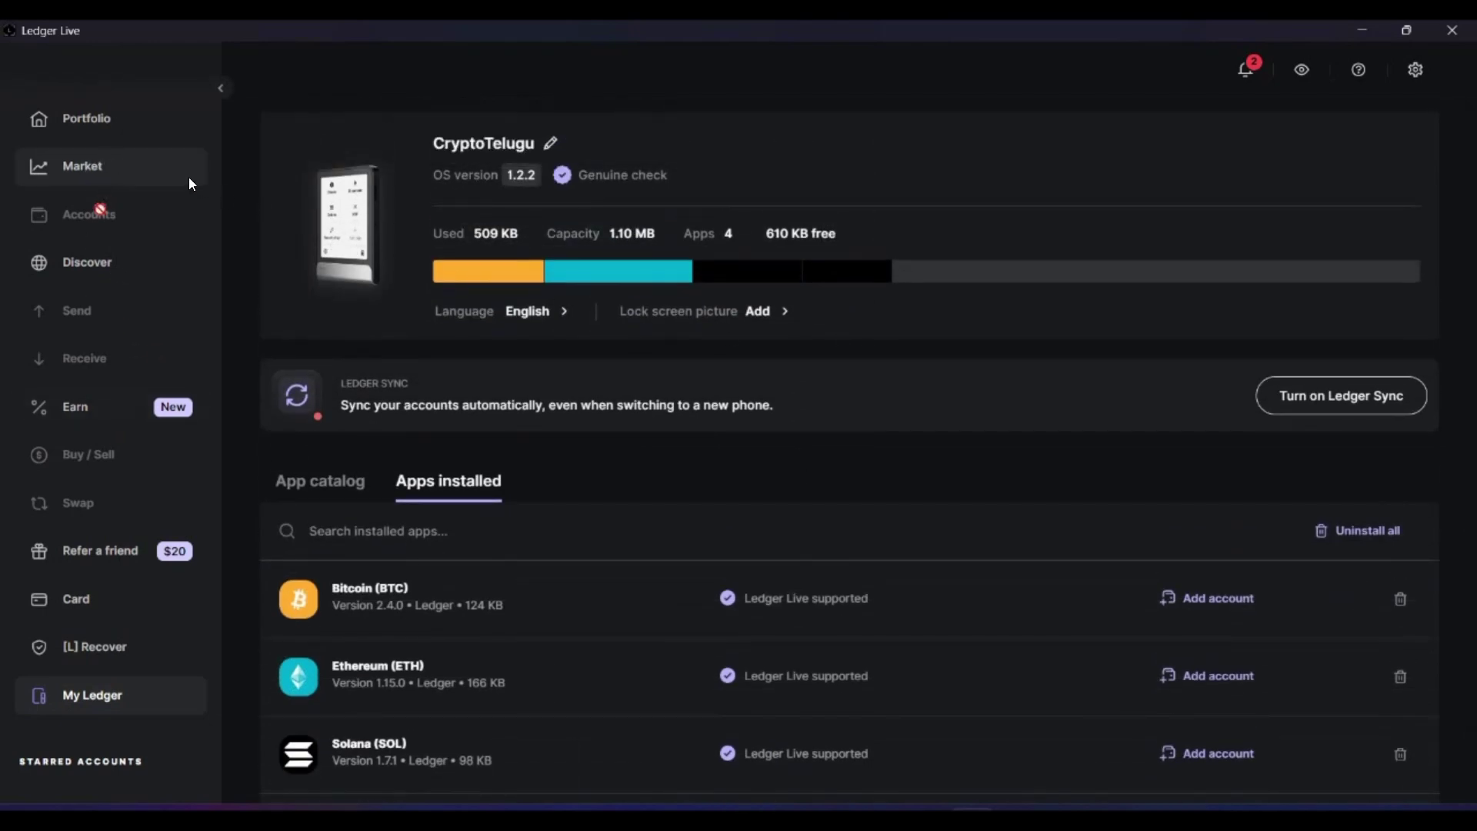
Add an Ethereum (ETH) account from the portfolio, using the connected Ledger Flex.
left_click(115, 123)
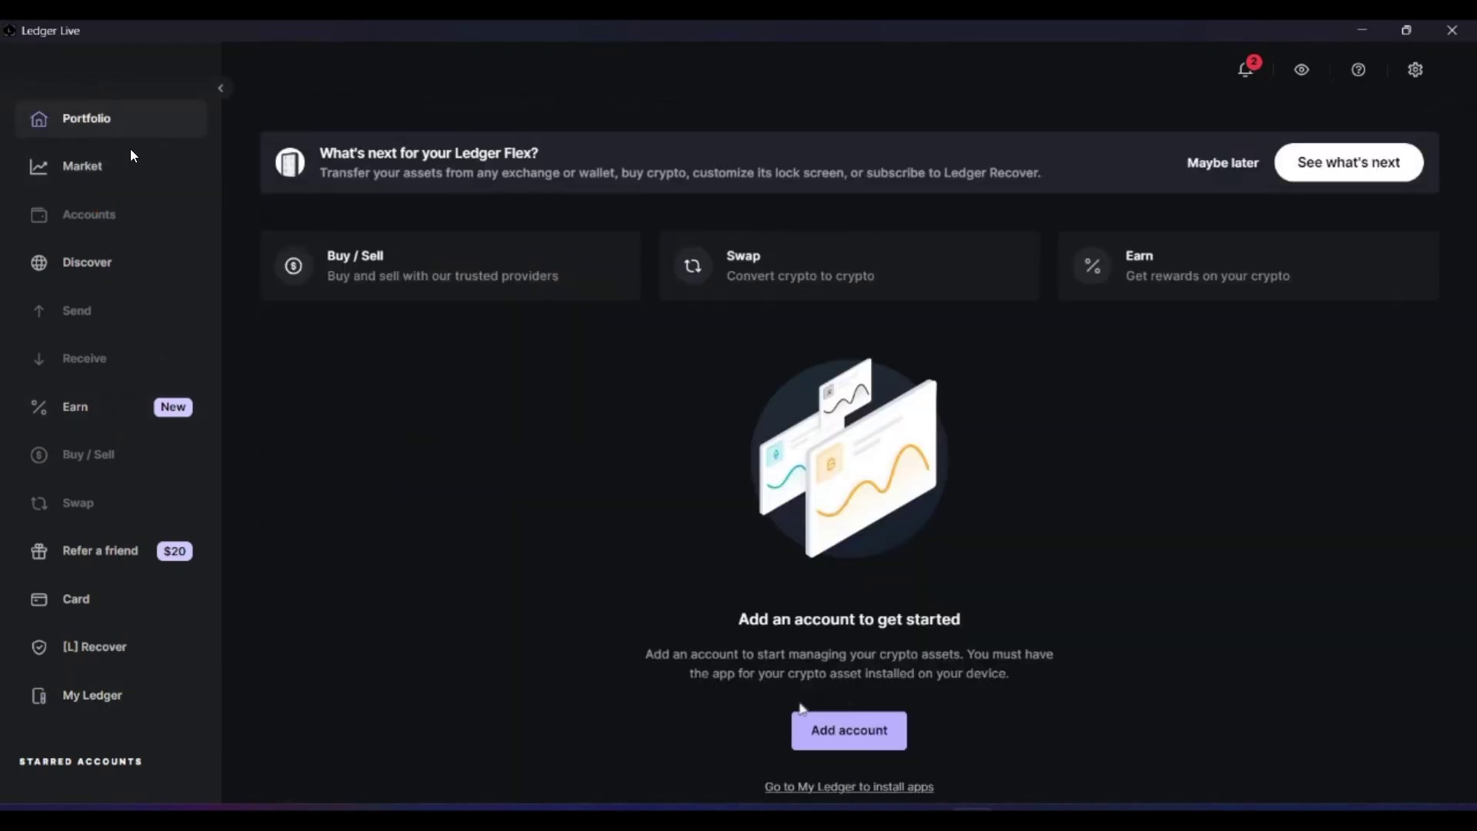
left_click(850, 730)
left_click(607, 549)
left_click(873, 543)
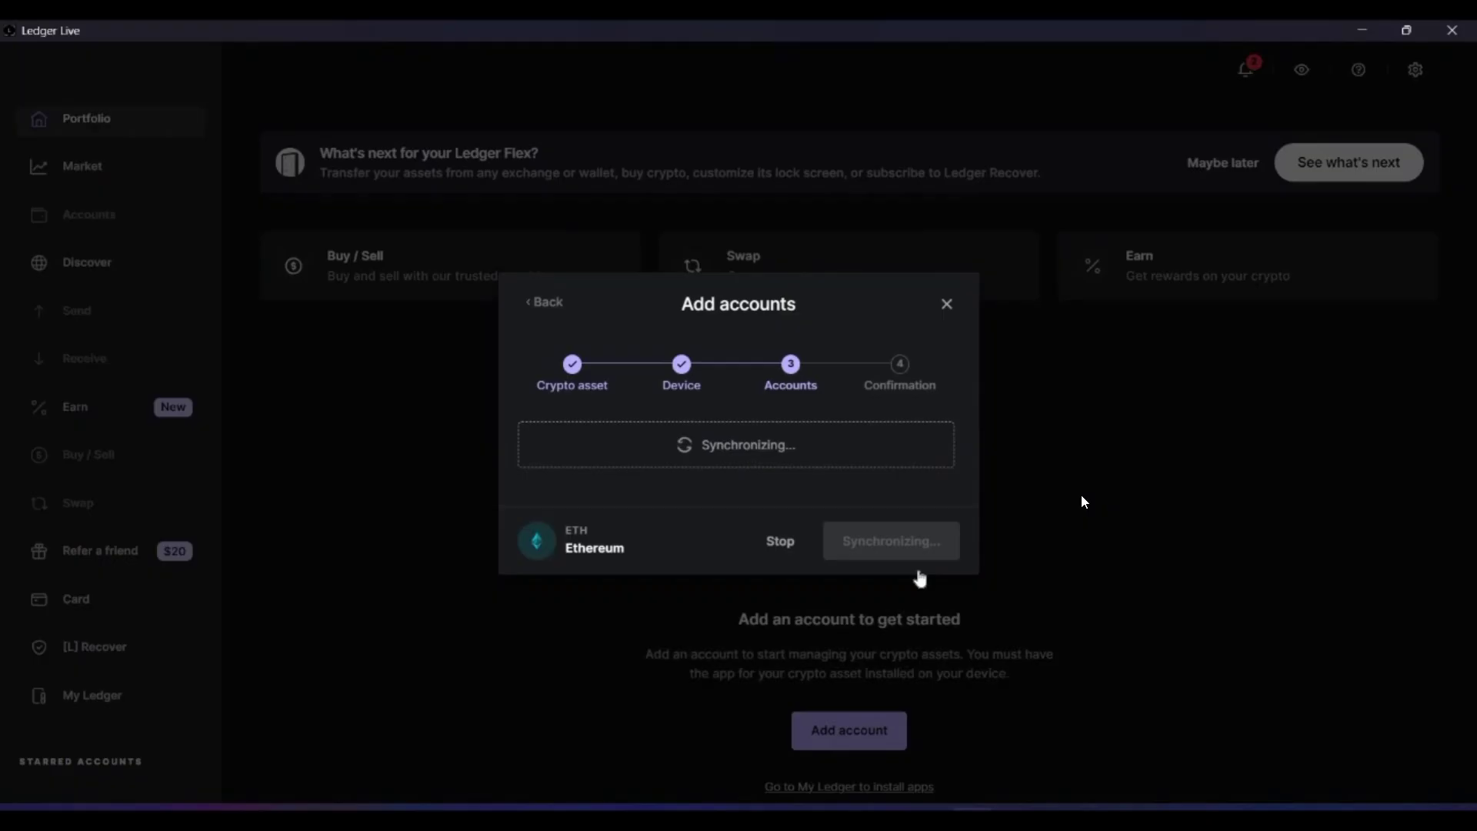
left_click(891, 541)
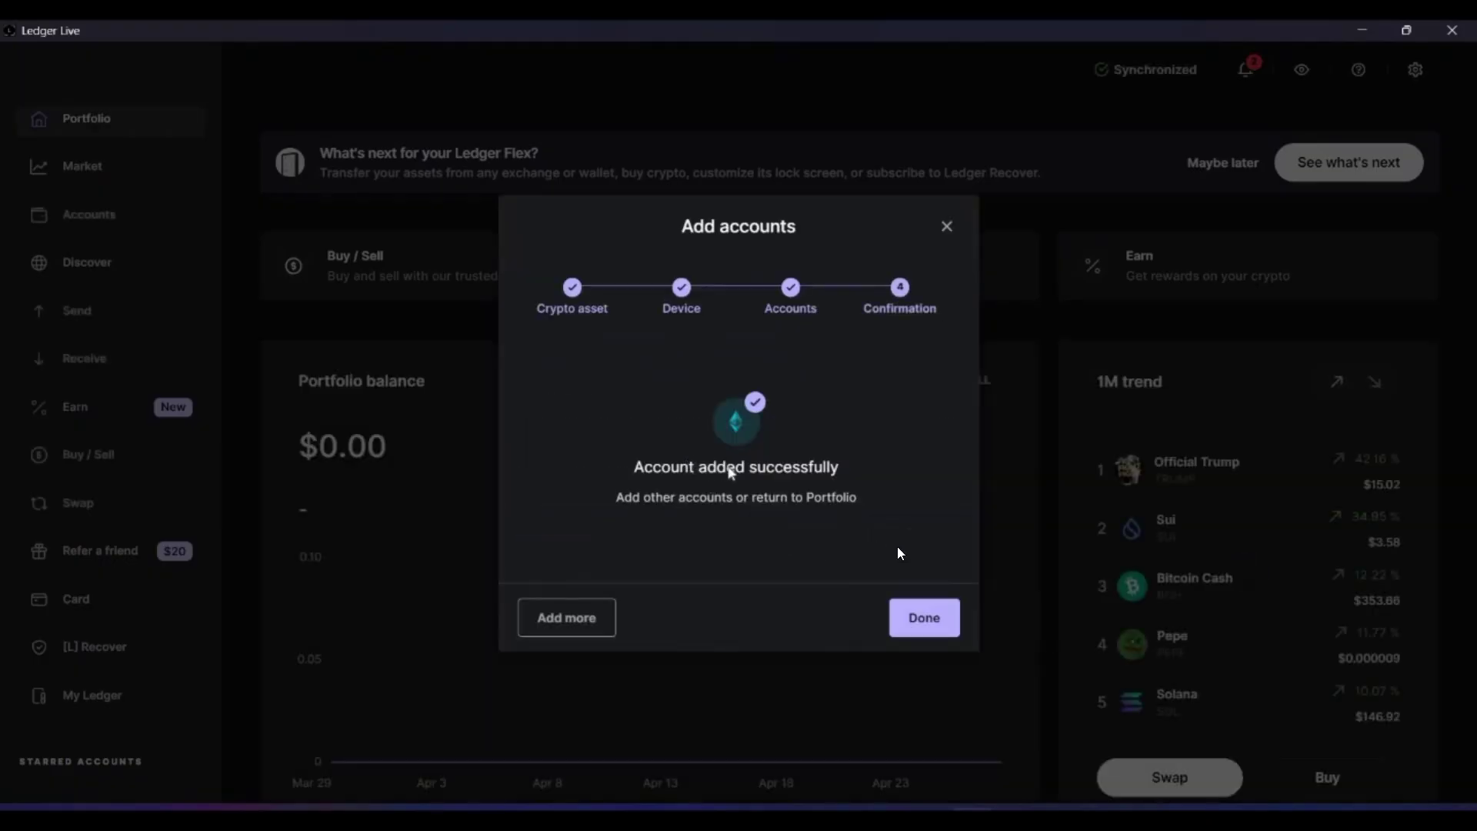
left_click(926, 617)
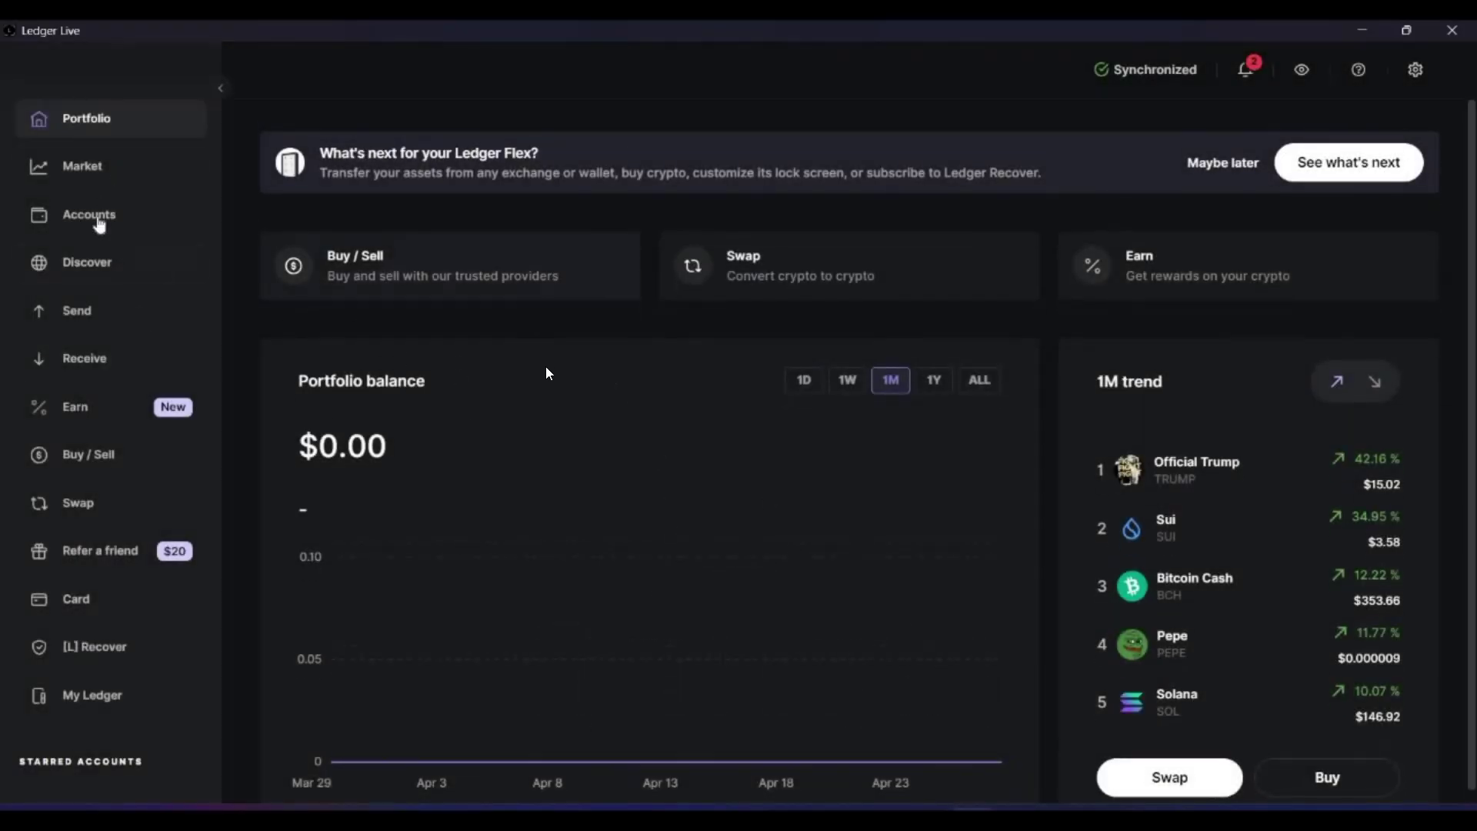
Open the Ethereum 1 account, generate its receive address, verify it on the device and finish the receive process.
left_click(148, 212)
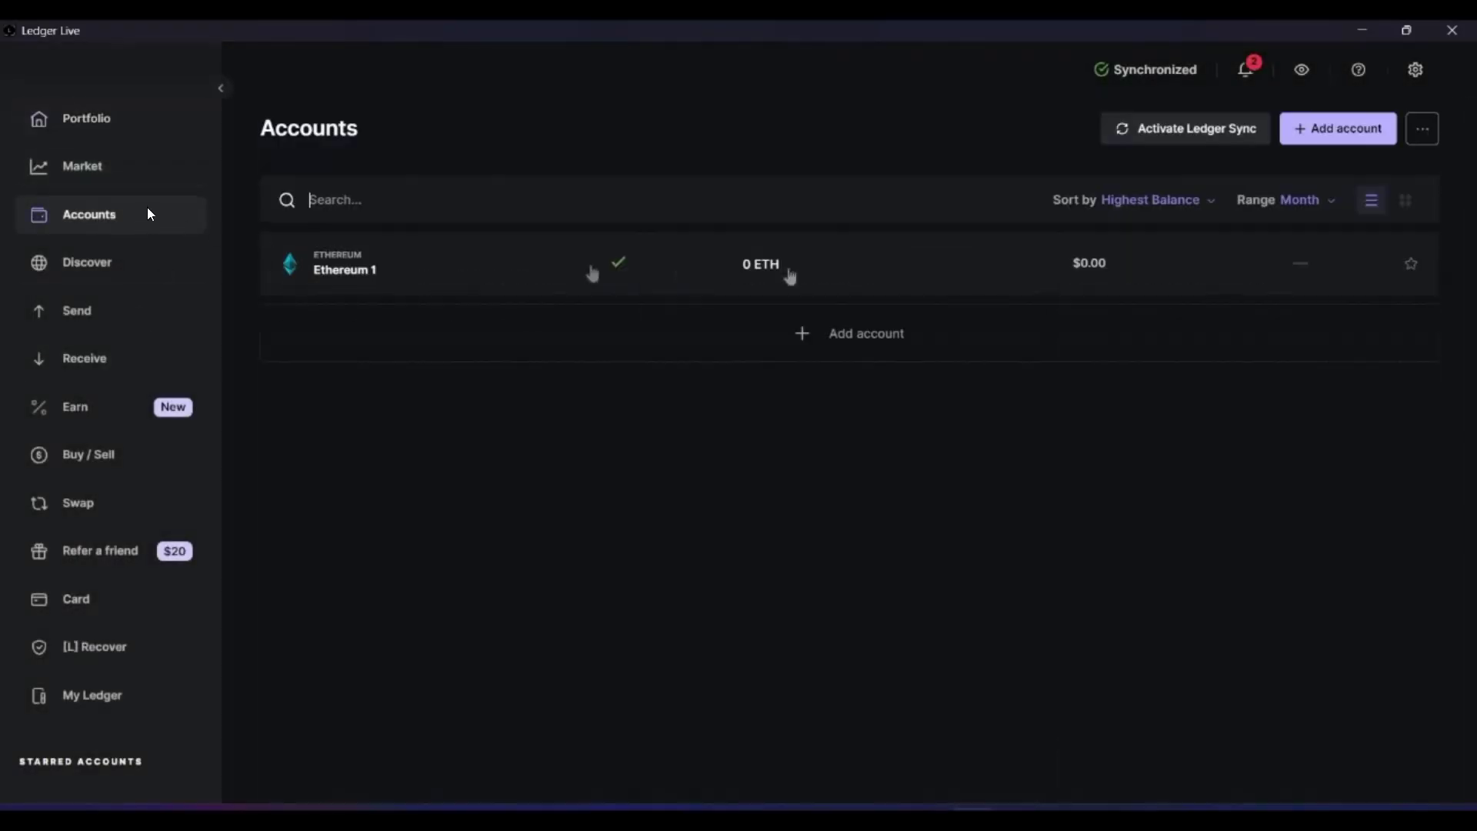
left_click(444, 261)
left_click(893, 456)
left_click(914, 613)
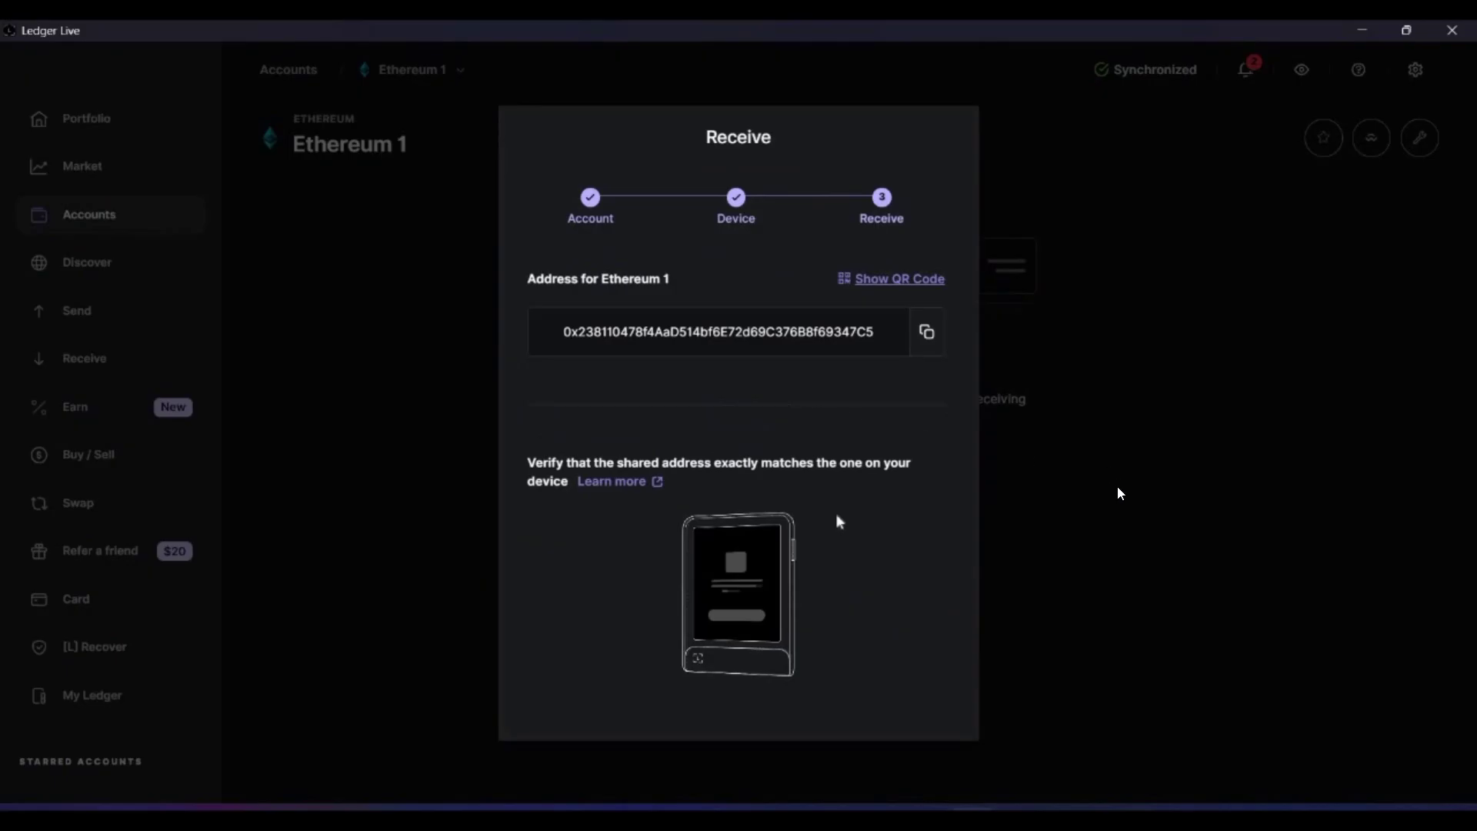
left_click(794, 550)
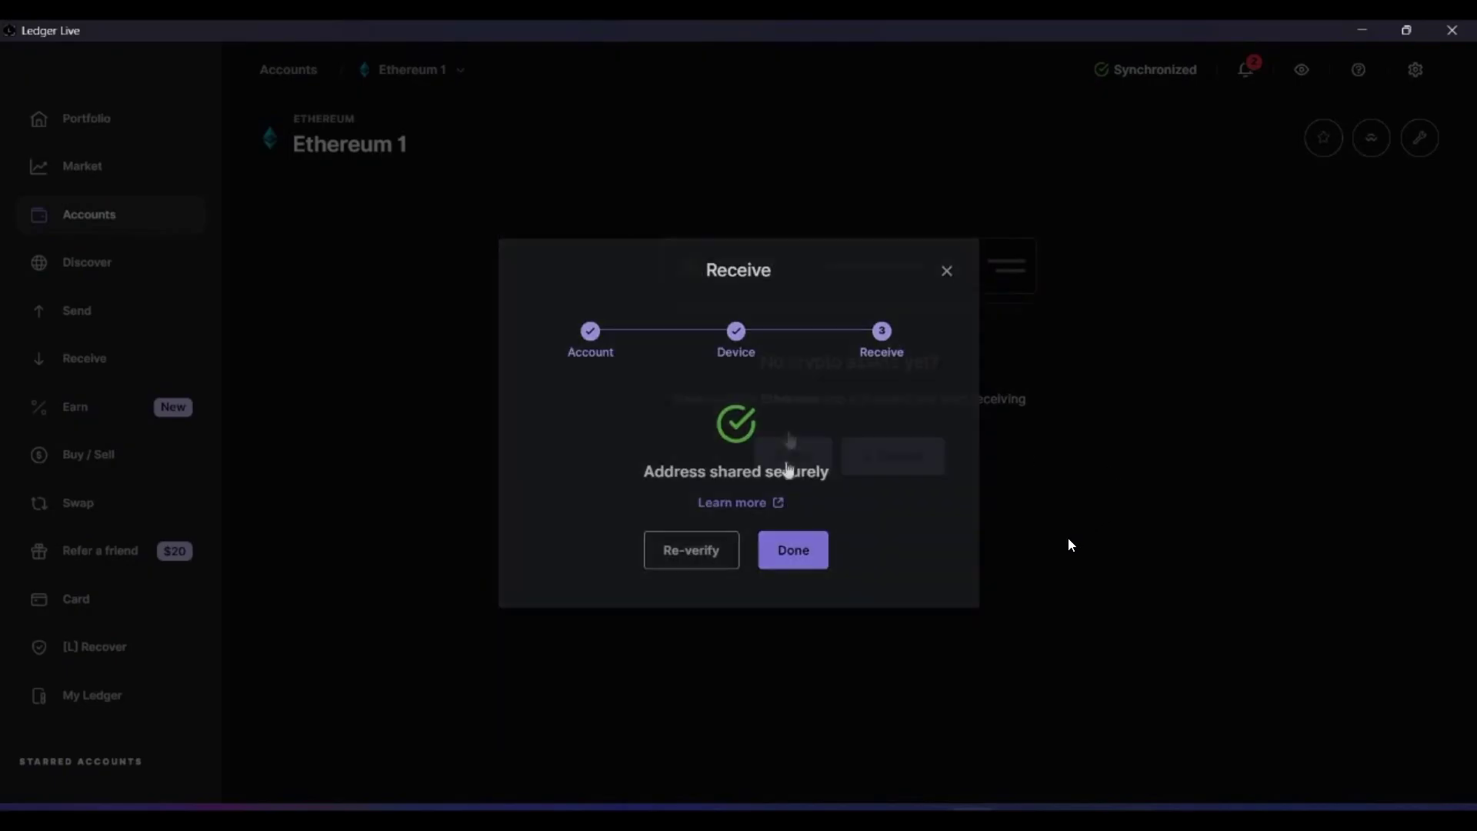
left_click(946, 141)
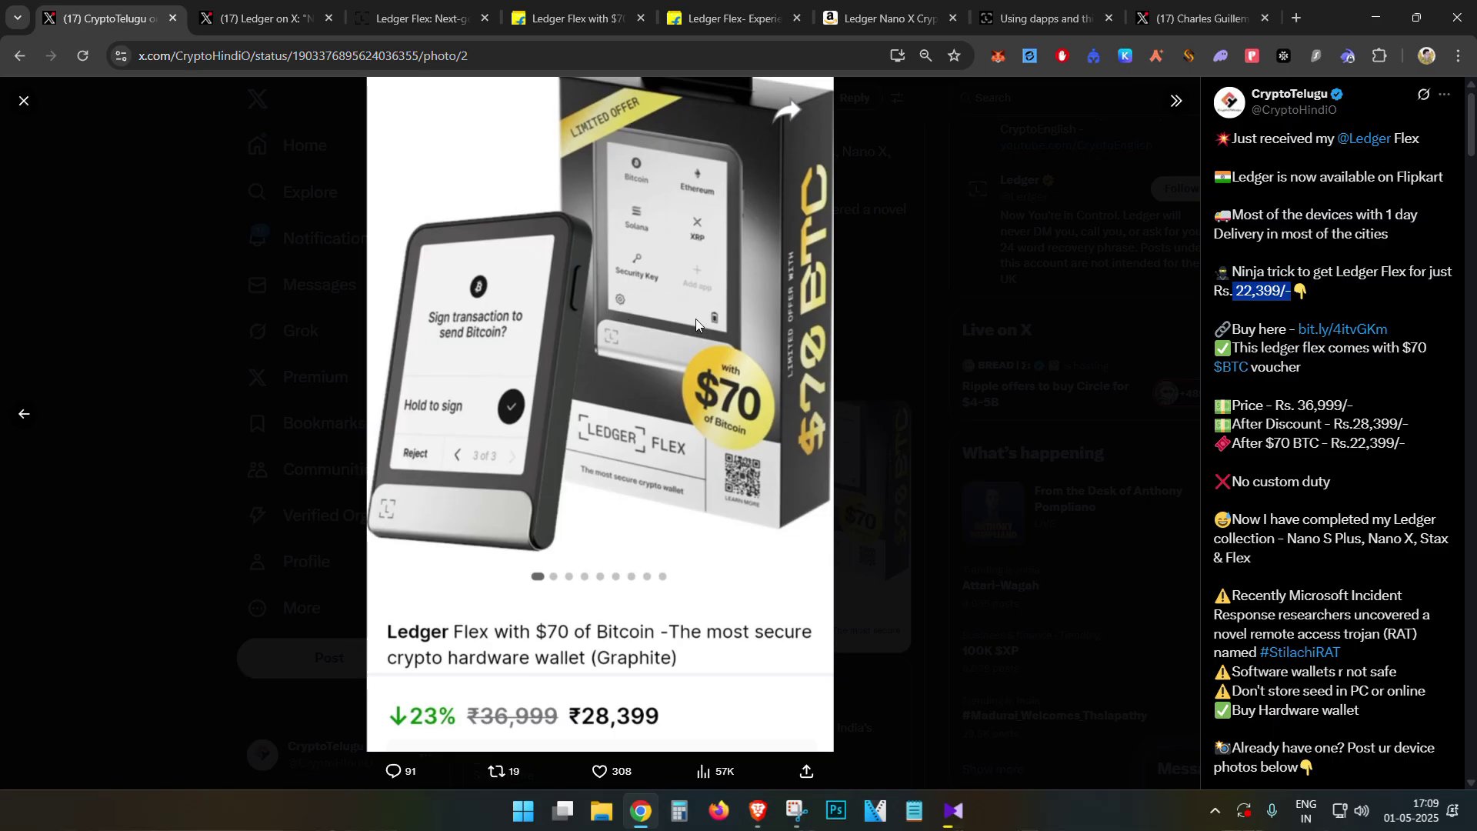
key("Escape")
mouse_move(958, 812)
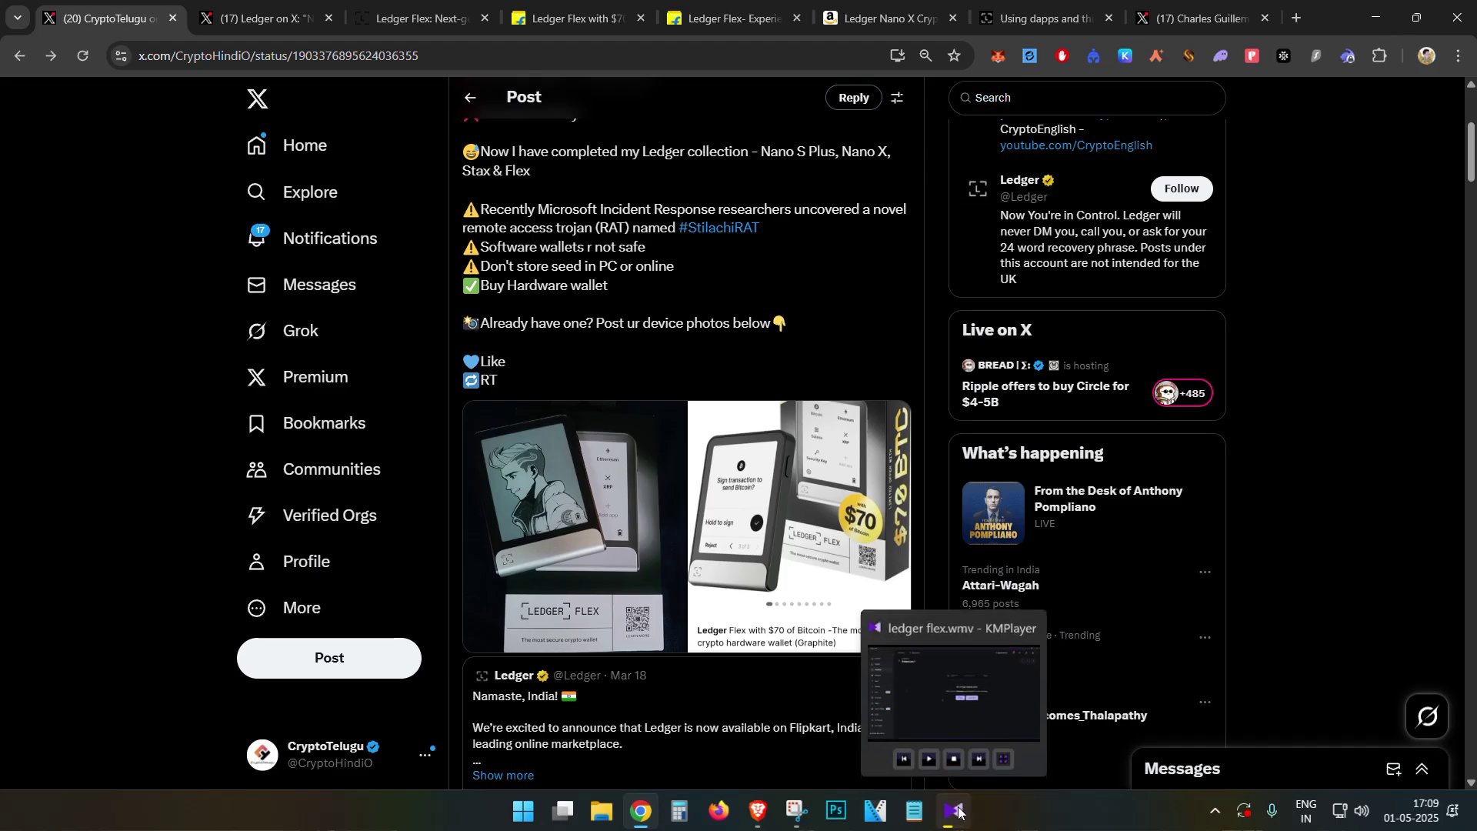
left_click(711, 538)
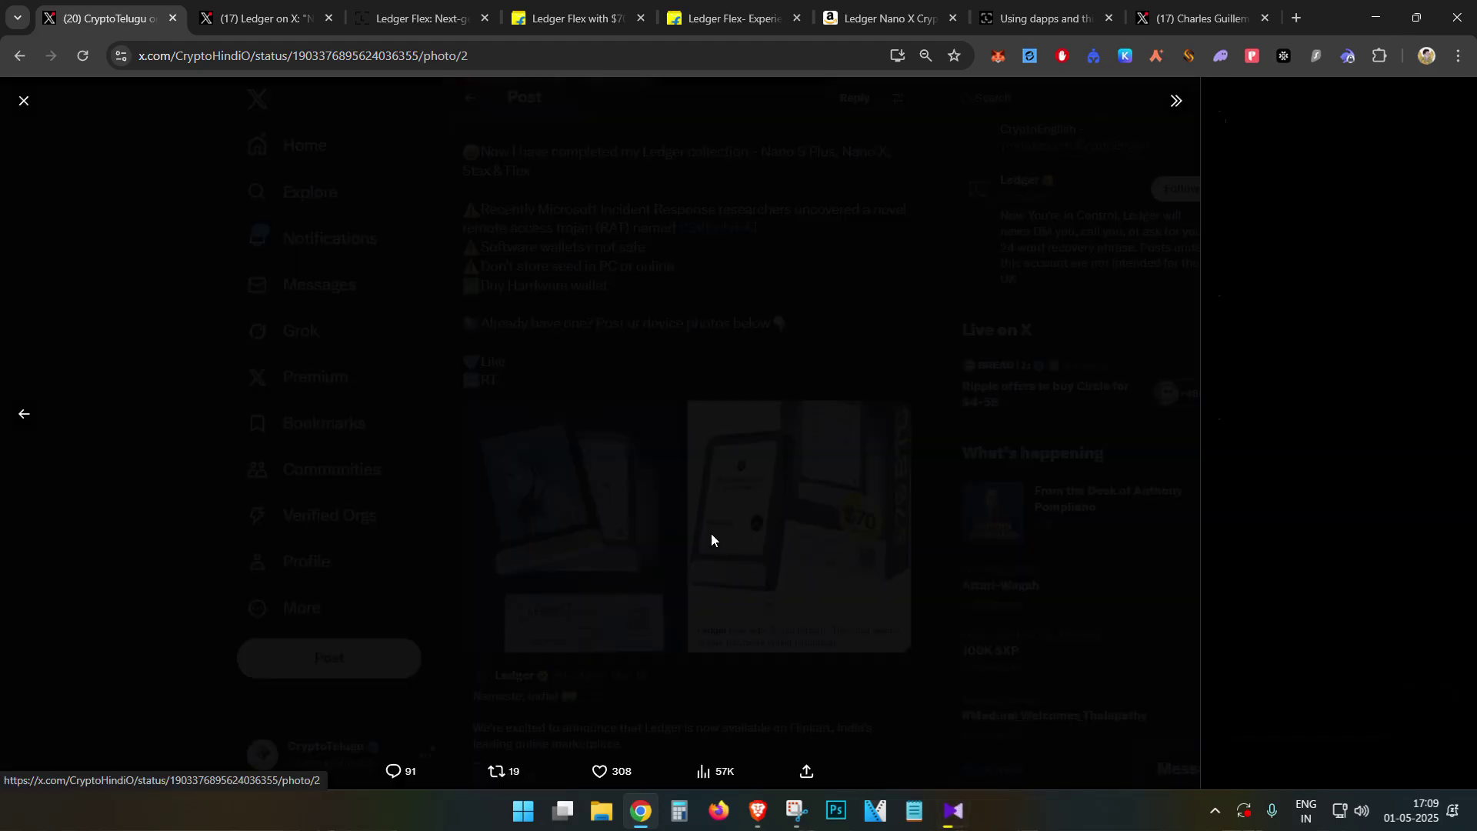
Switch to the browser showing the Ledger Live website and start connecting a hardware wallet account in the MetaMask extension.
key("alt+Tab")
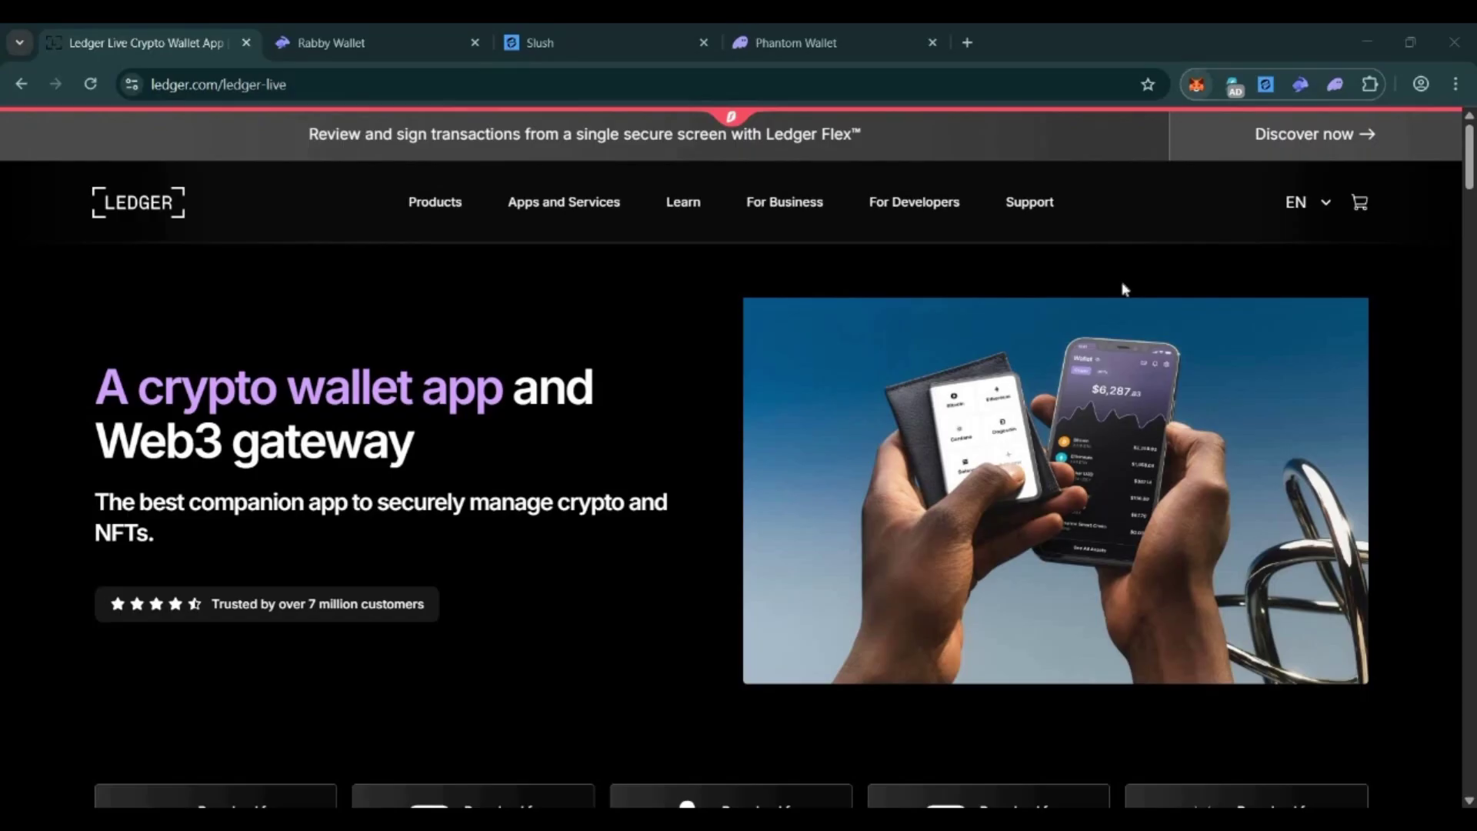
left_click(1197, 85)
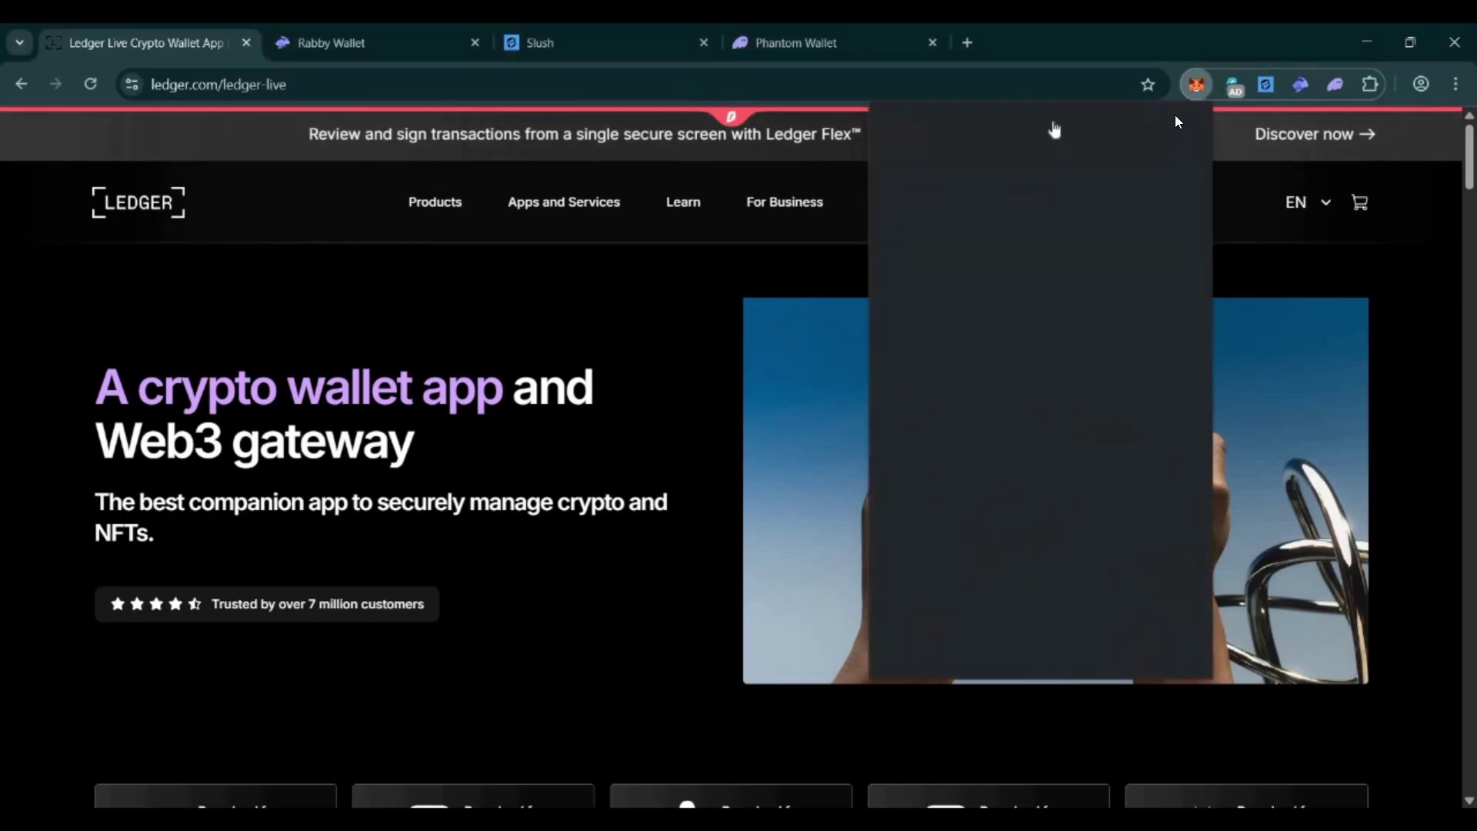
left_click(997, 126)
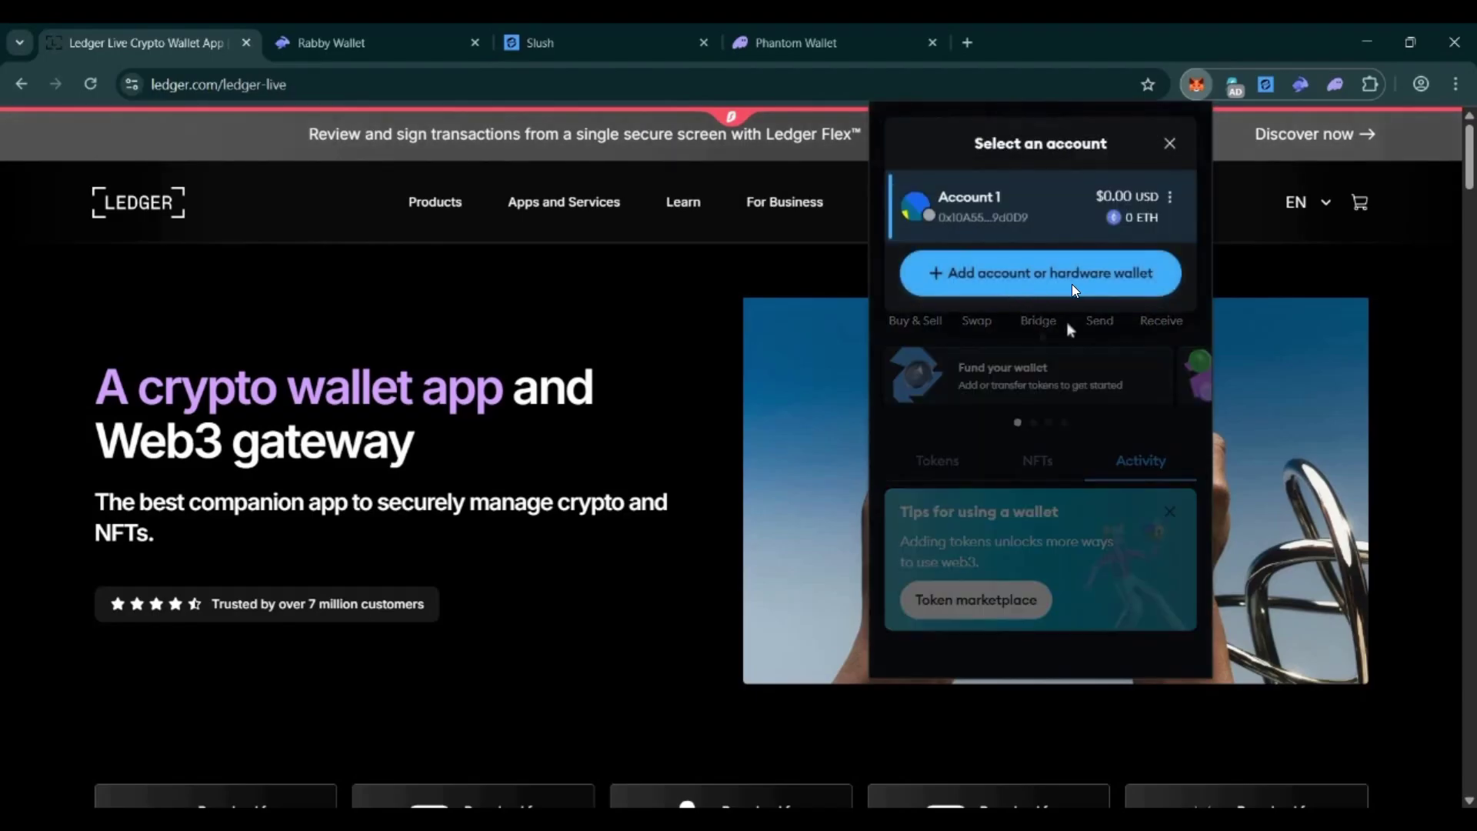
left_click(1075, 286)
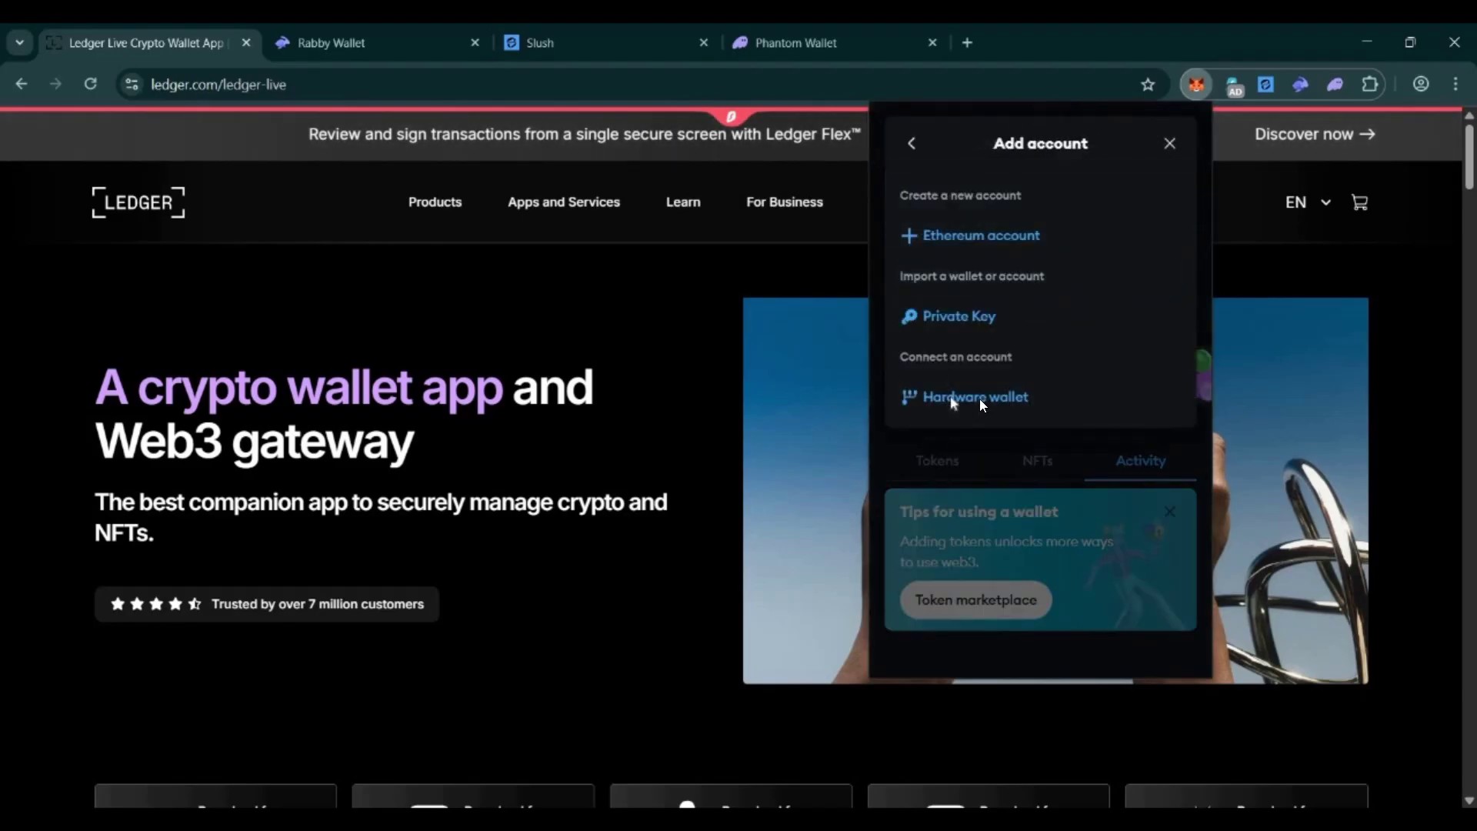
left_click(980, 399)
Choose Ledger as the hardware wallet in MetaMask and connect the Ledger Flex HID device.
left_click(538, 416)
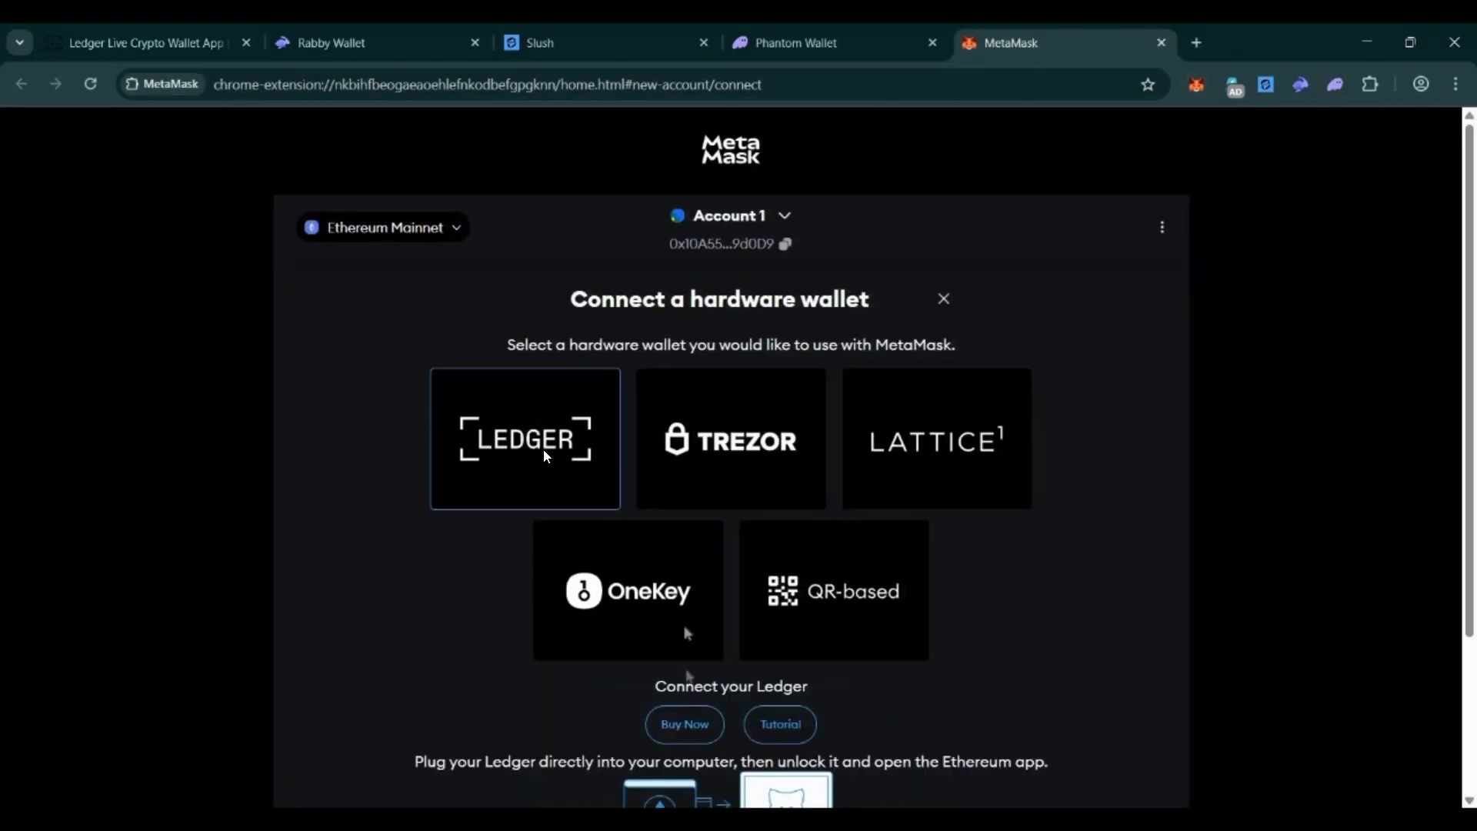
scroll(536, 404, "down", 3)
left_click(696, 709)
left_click(842, 174)
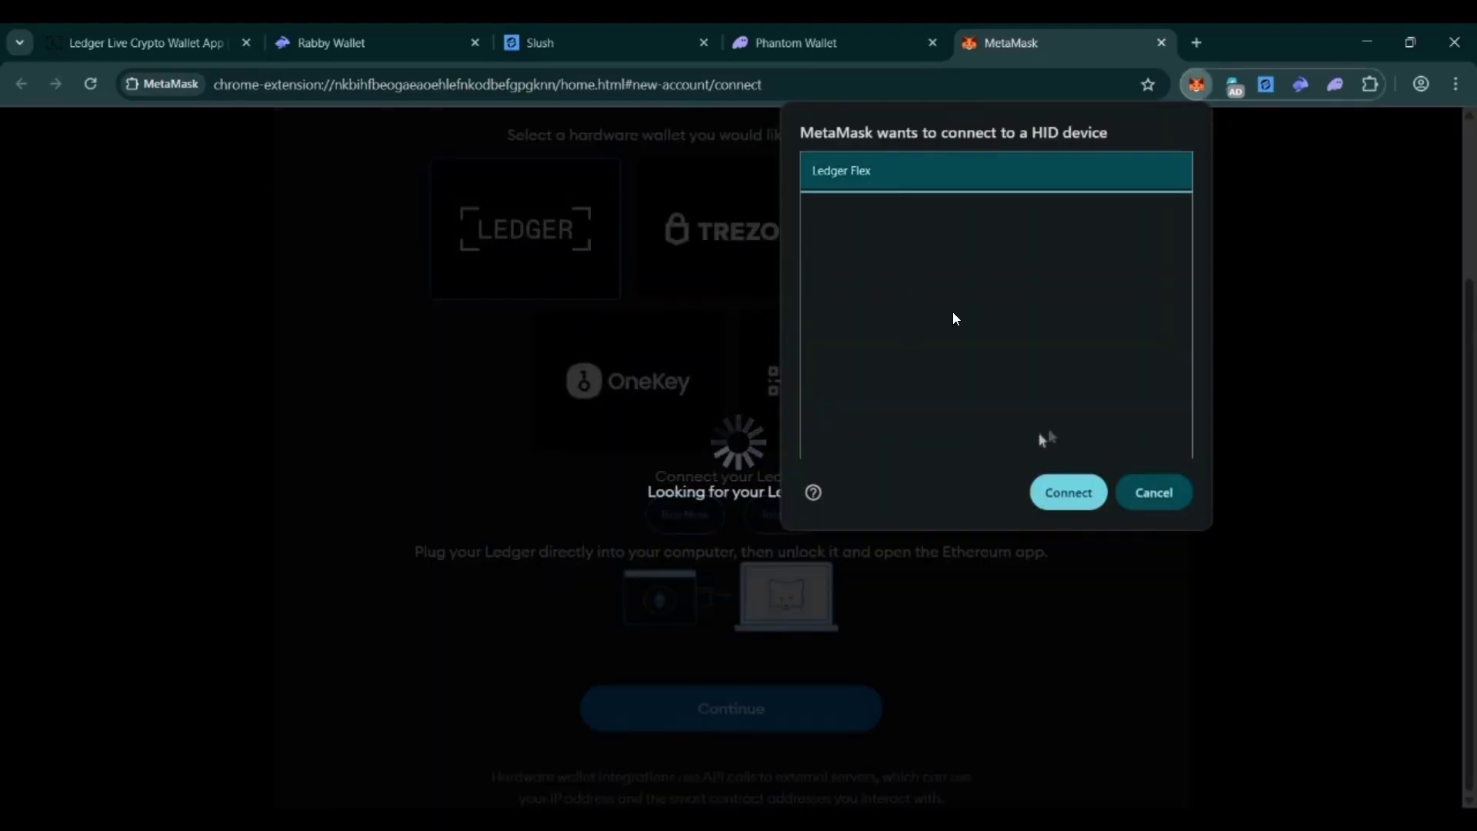
left_click(1068, 492)
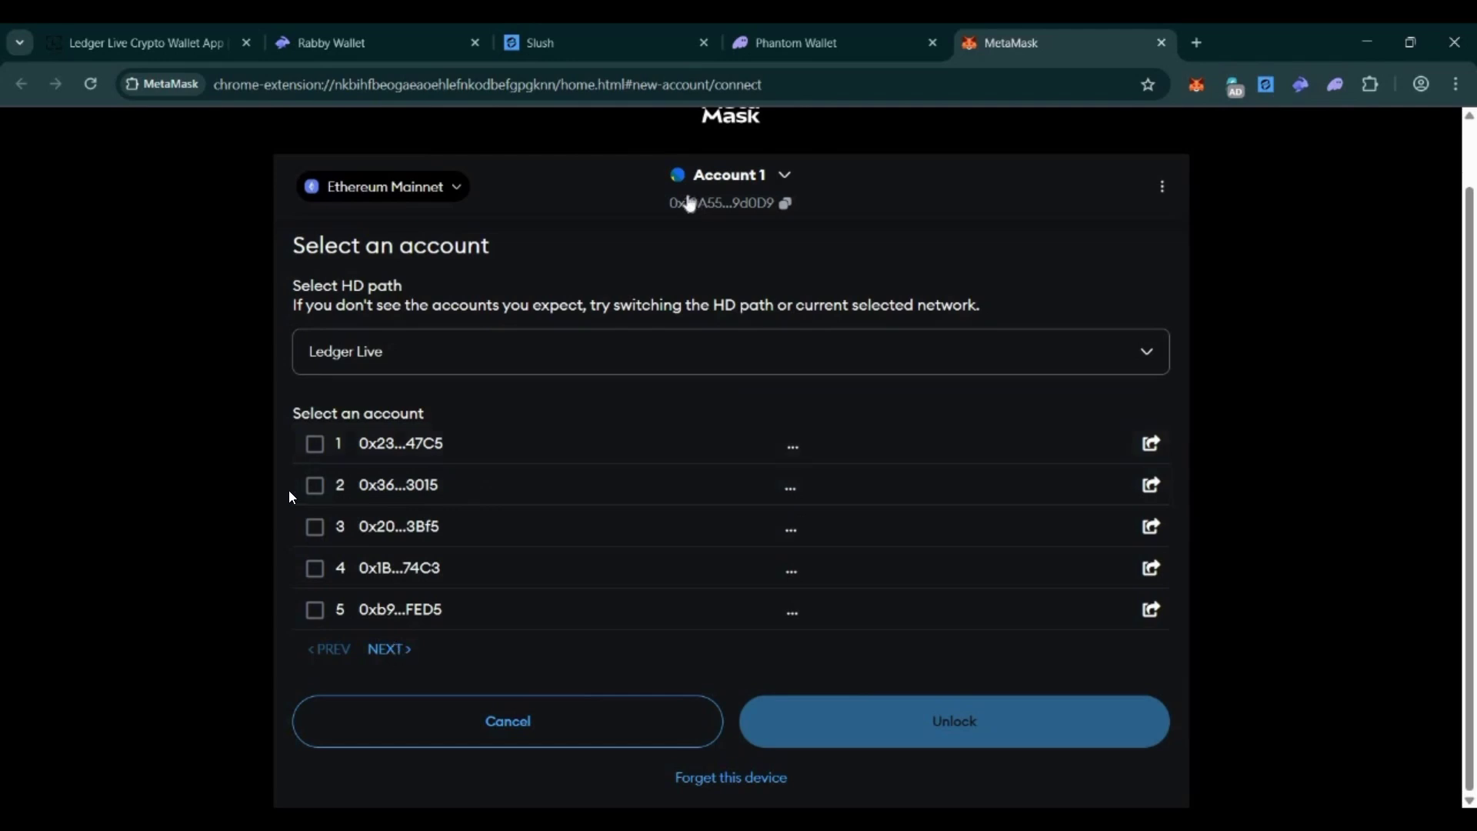
Unlock the first three Ledger accounts in MetaMask using the Ledger Live HD path, and check them in the account list.
left_click(316, 444)
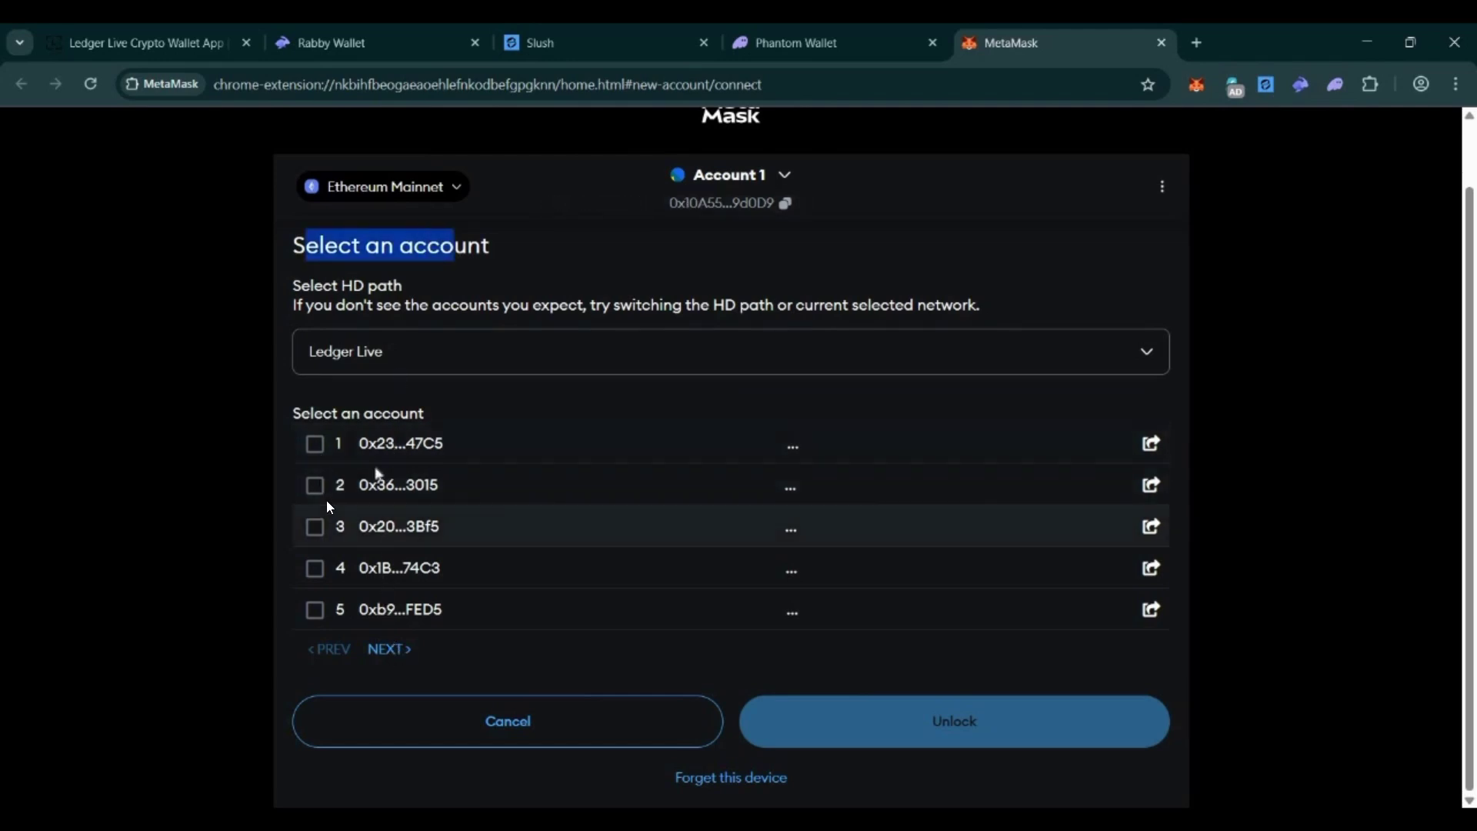
left_click(314, 486)
left_click(315, 527)
left_click(390, 650)
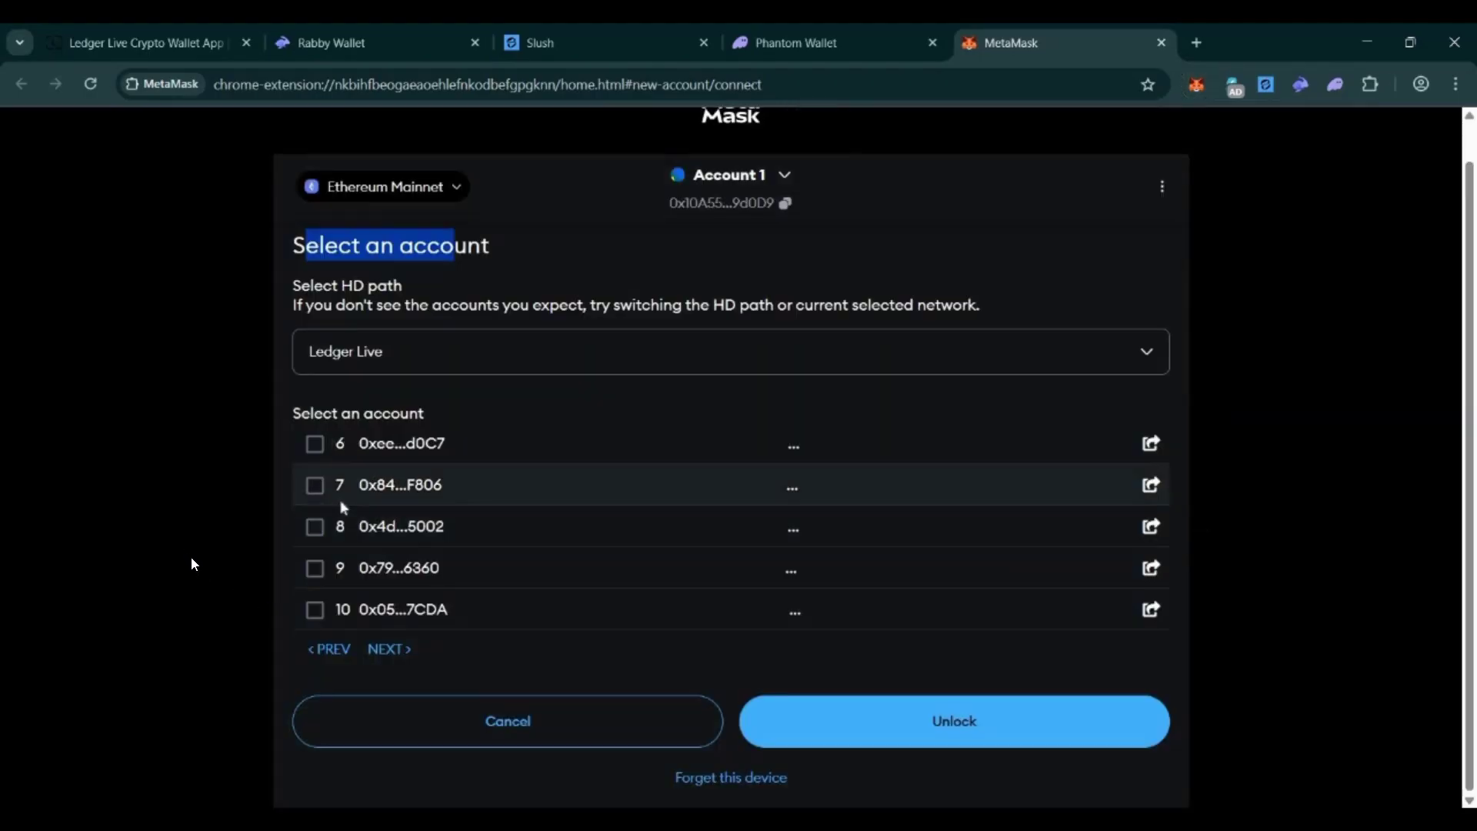
left_click(372, 643)
left_click(906, 171)
key("Return")
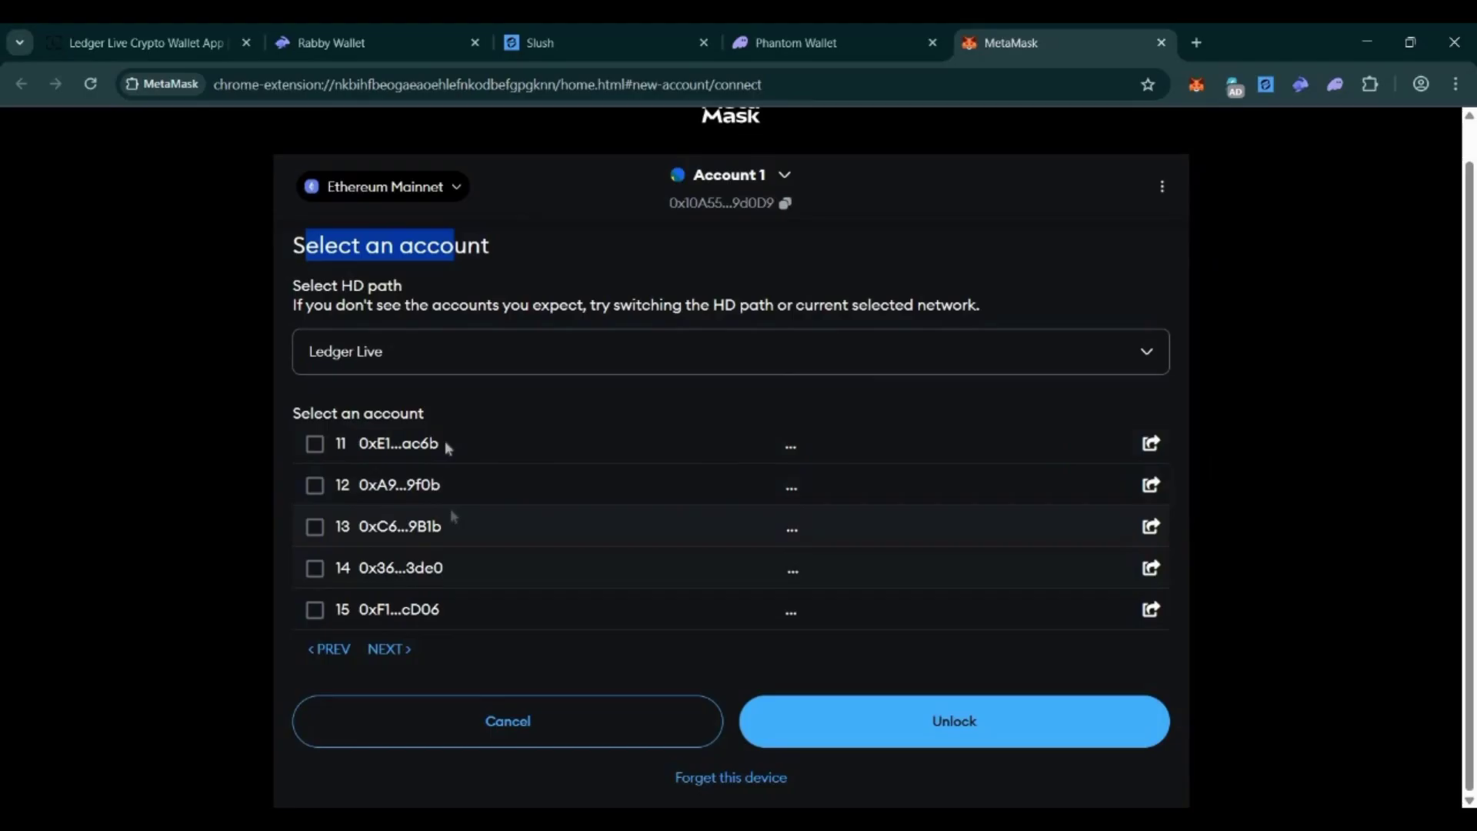
left_click(942, 736)
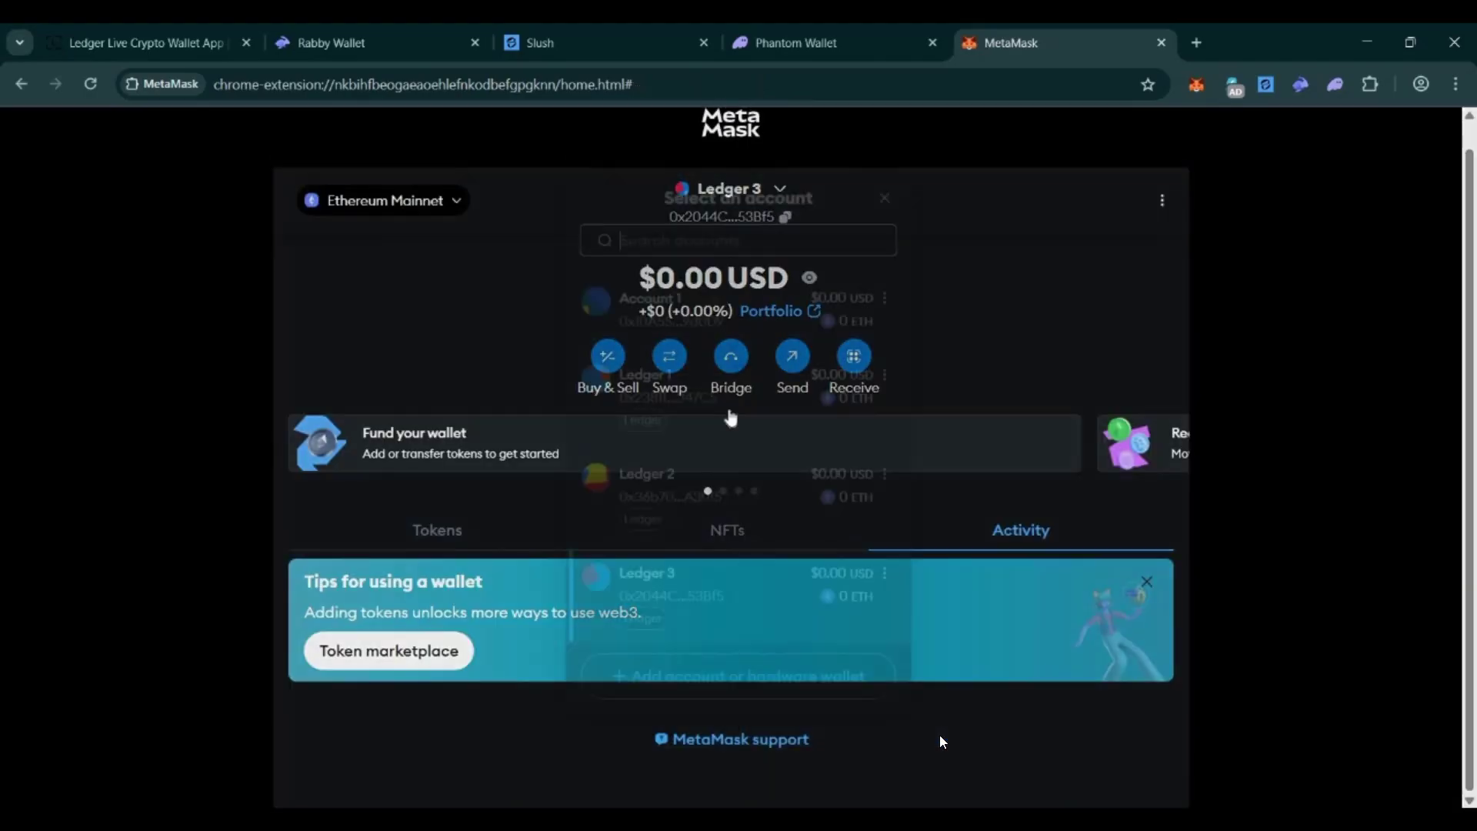
left_click(735, 189)
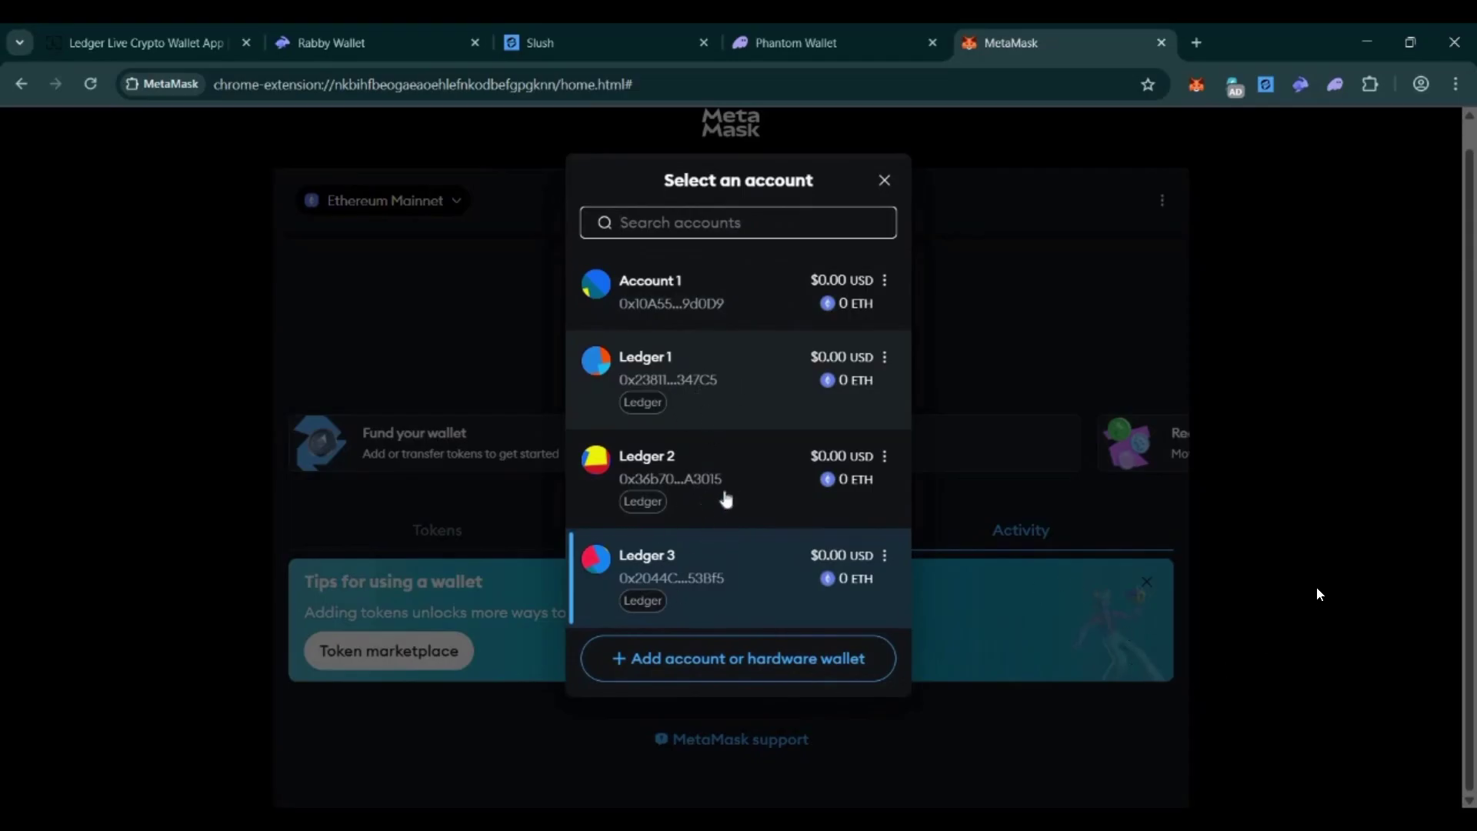
key("Escape")
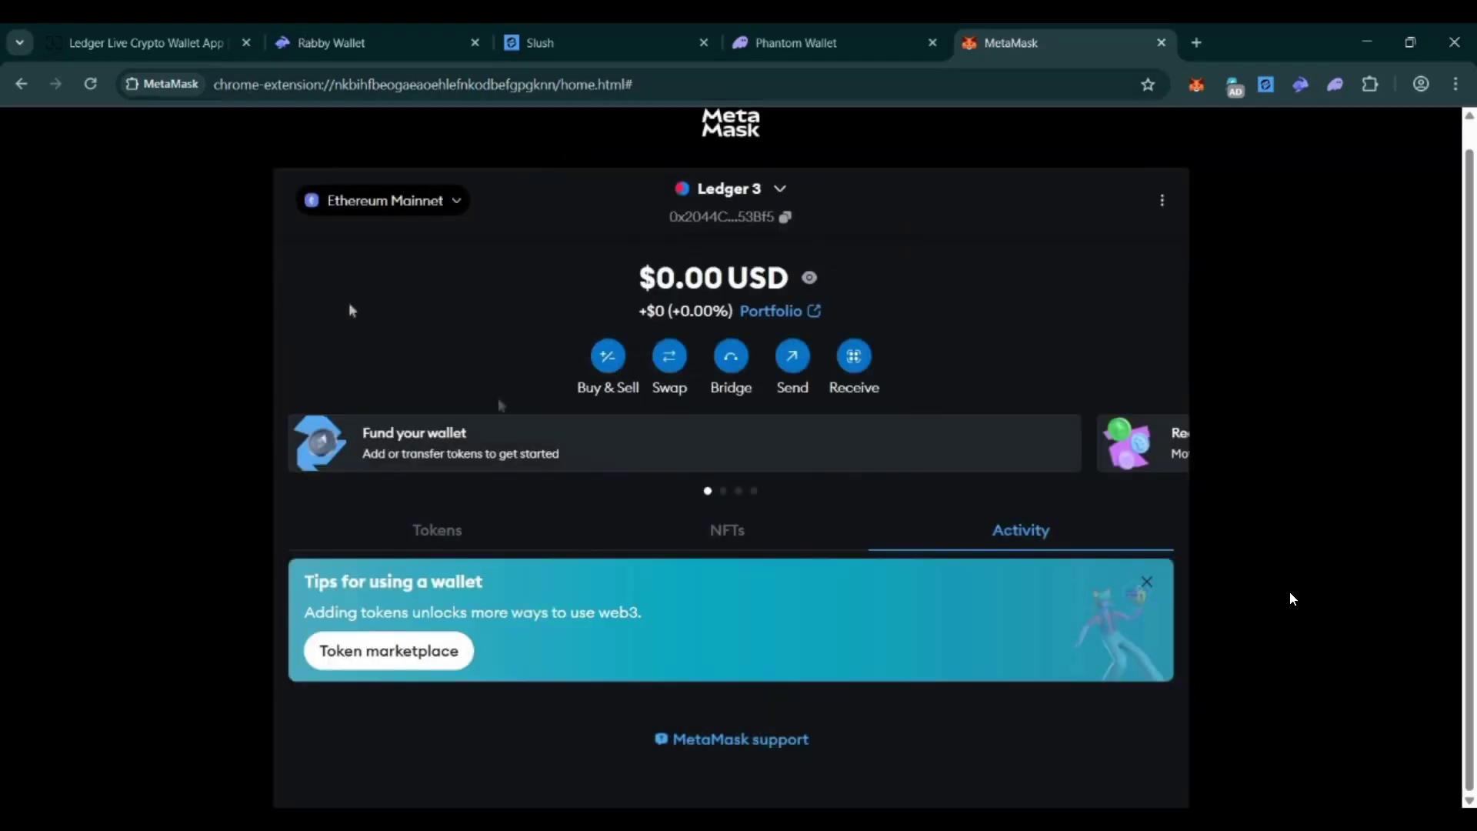
Switch to Rabby Wallet, import an existing Ledger address, set the wallet password and connect the Ledger Flex.
key("ctrl+2")
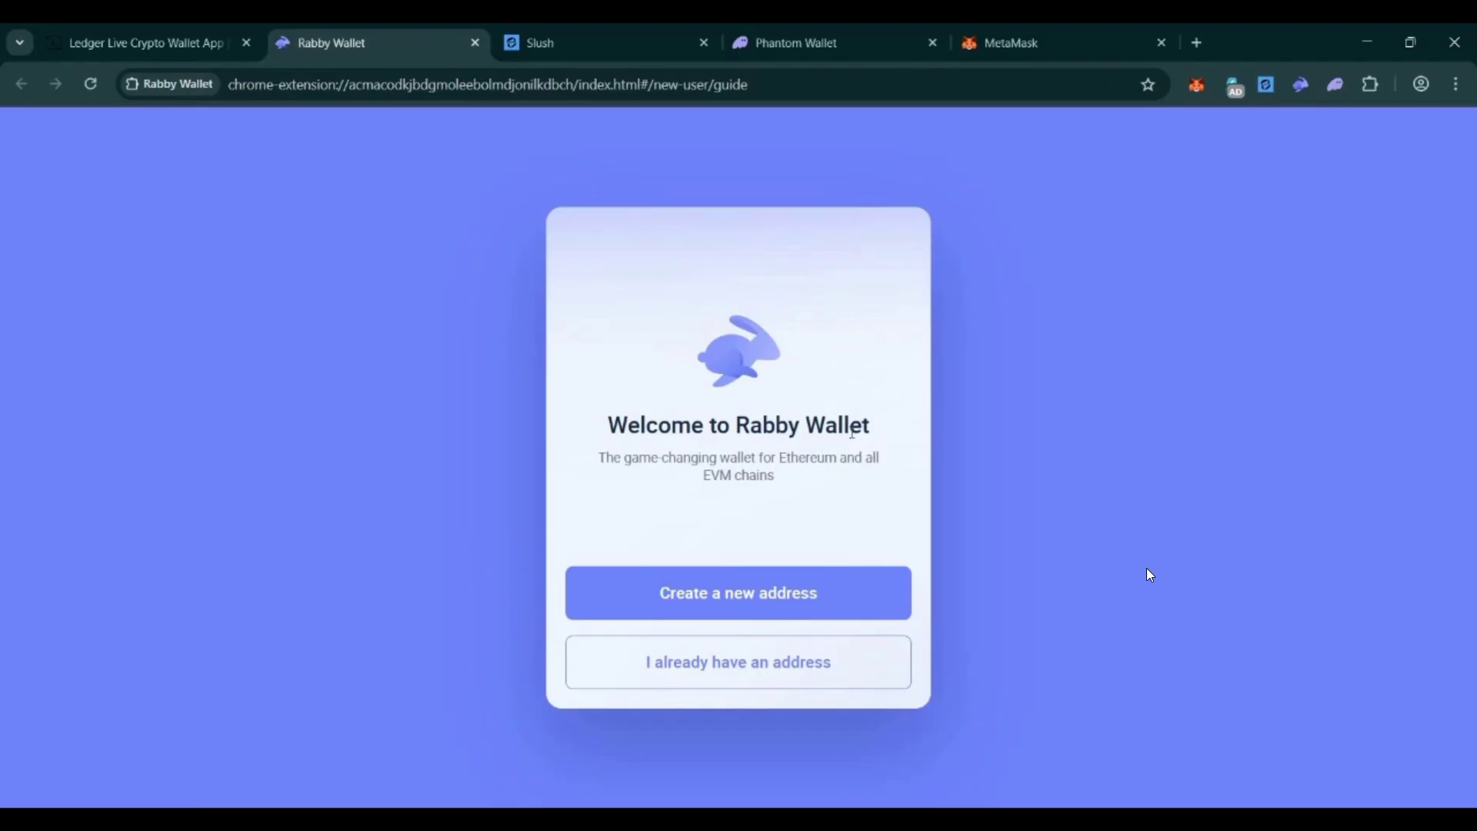
left_click_drag(639, 425, 849, 425)
left_click(773, 676)
left_click(681, 485)
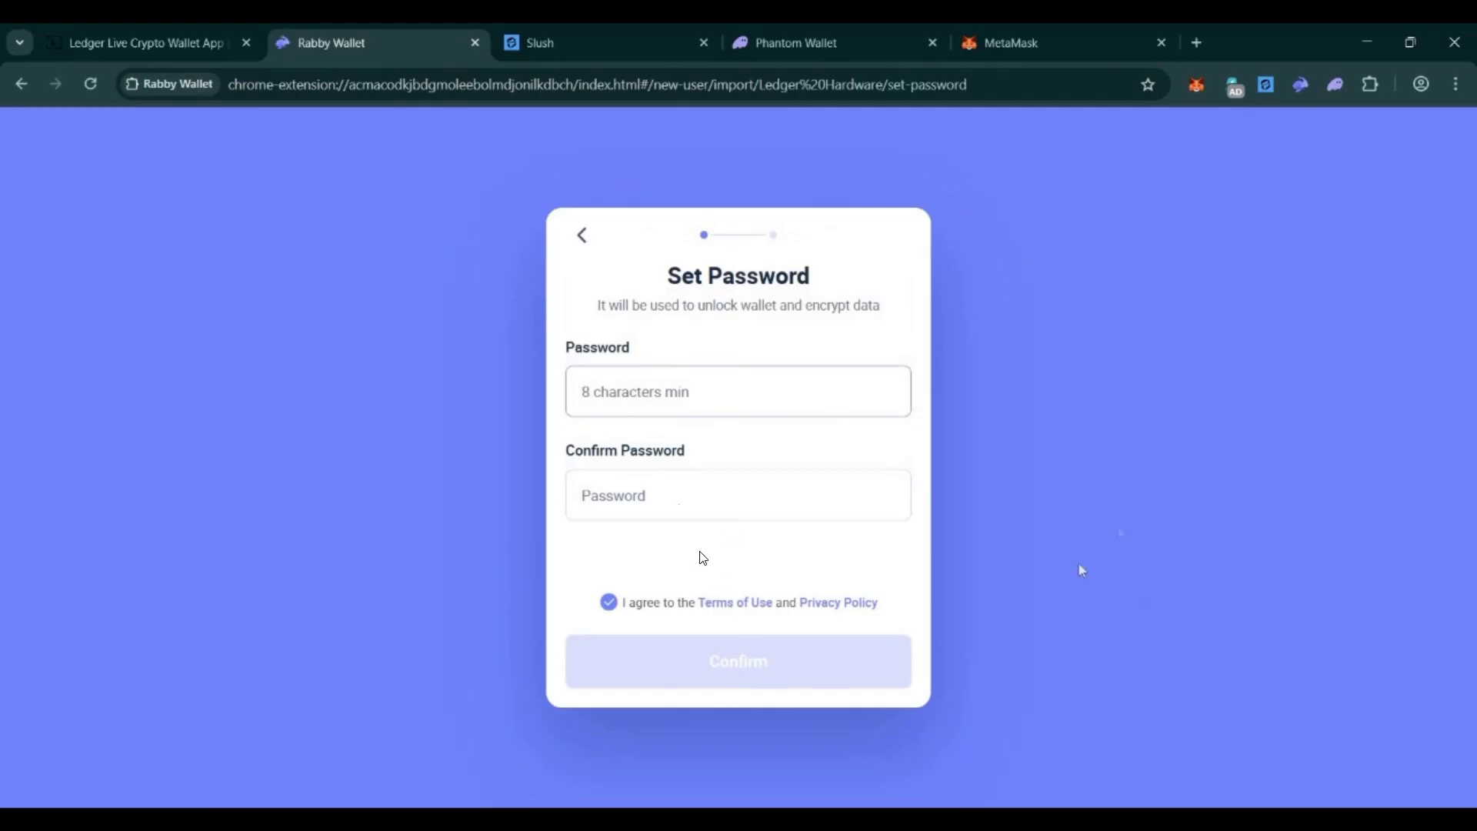
left_click(728, 662)
left_click(1000, 181)
left_click(1167, 499)
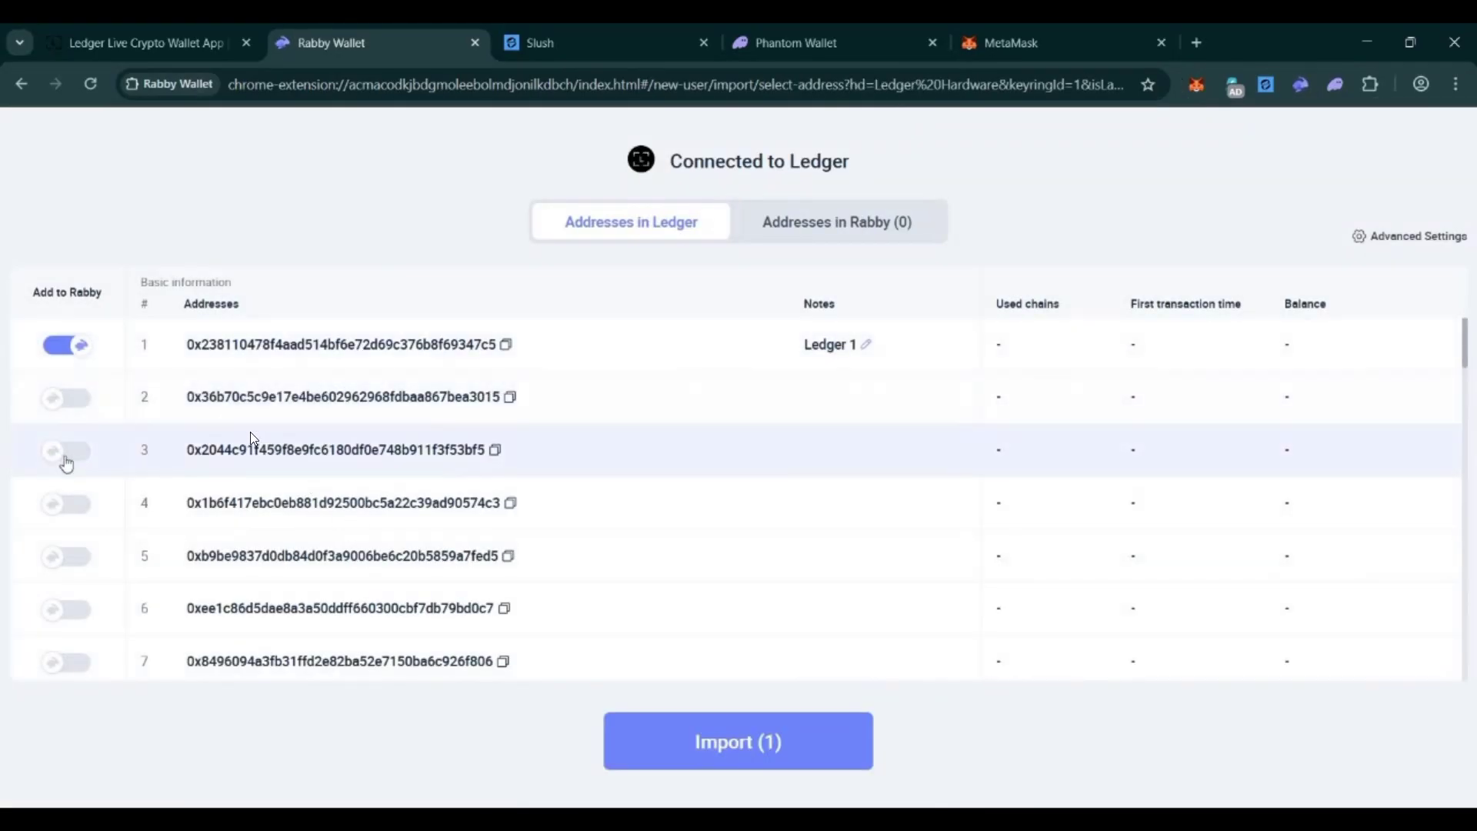
Add the second and third Ledger addresses alongside the first, import all three into Rabby, and check them in its address list.
left_click(66, 398)
left_click(66, 451)
left_click(962, 132)
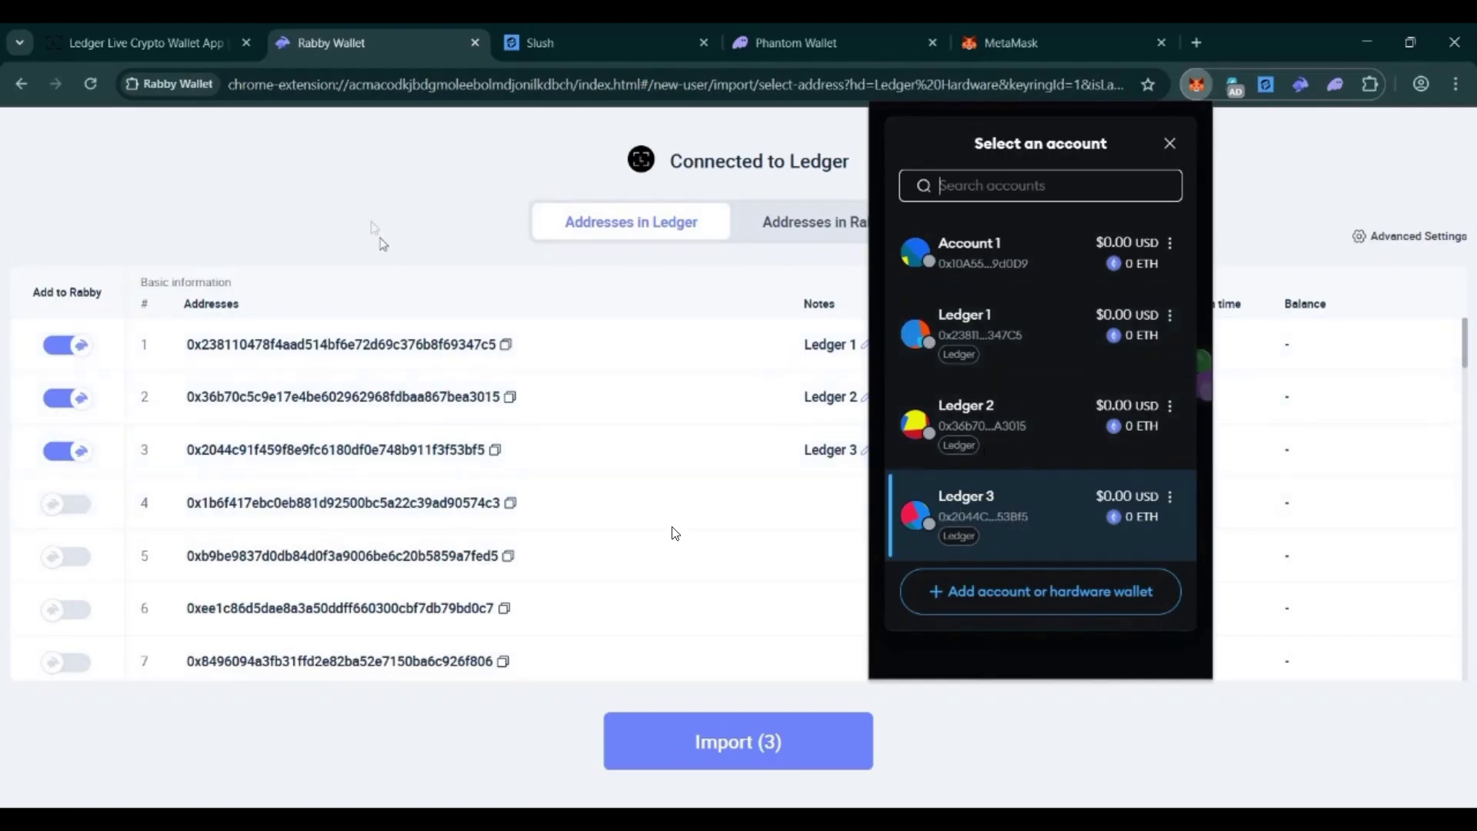
left_click(950, 692)
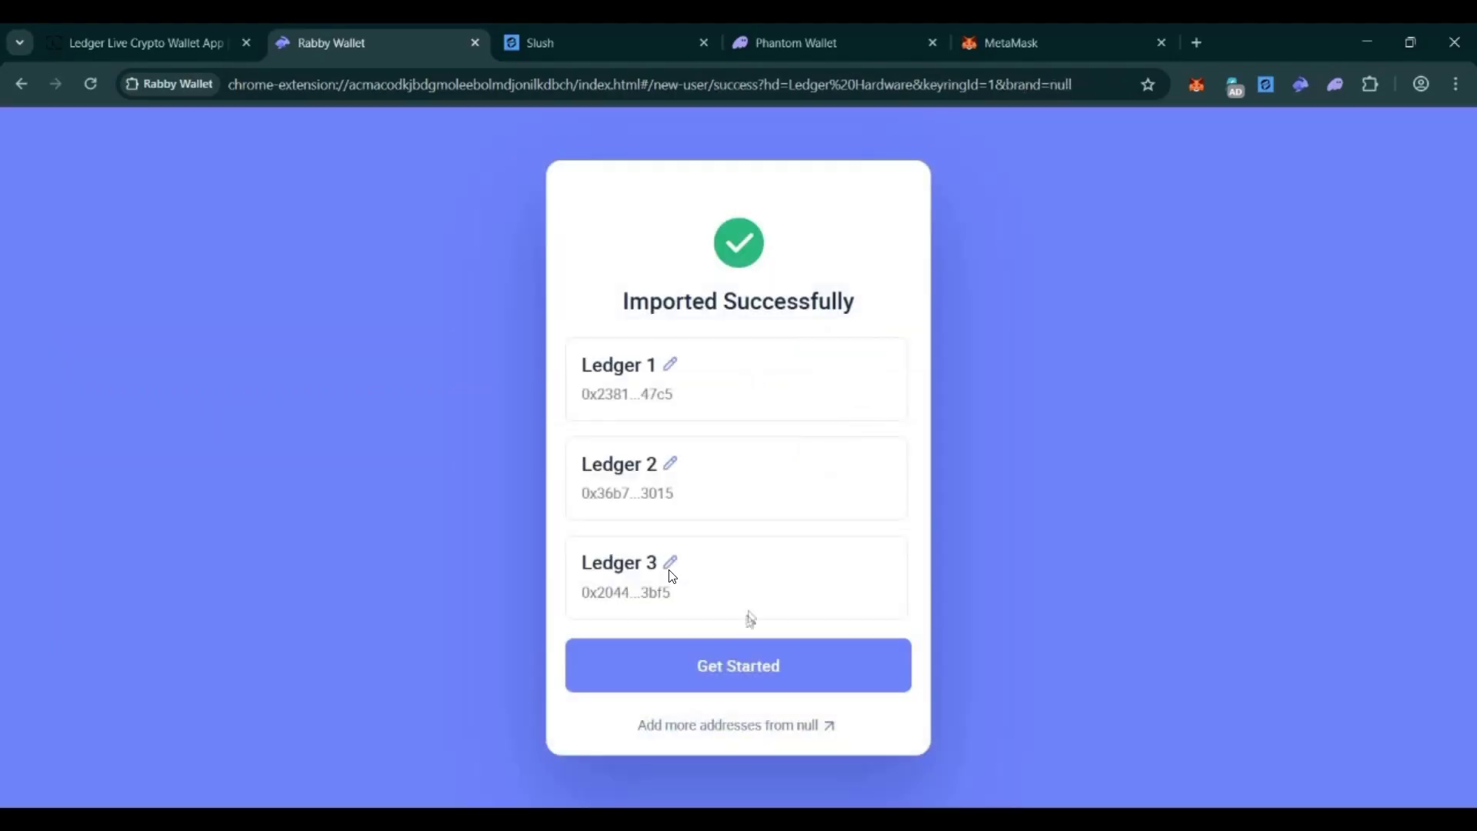
left_click(1300, 84)
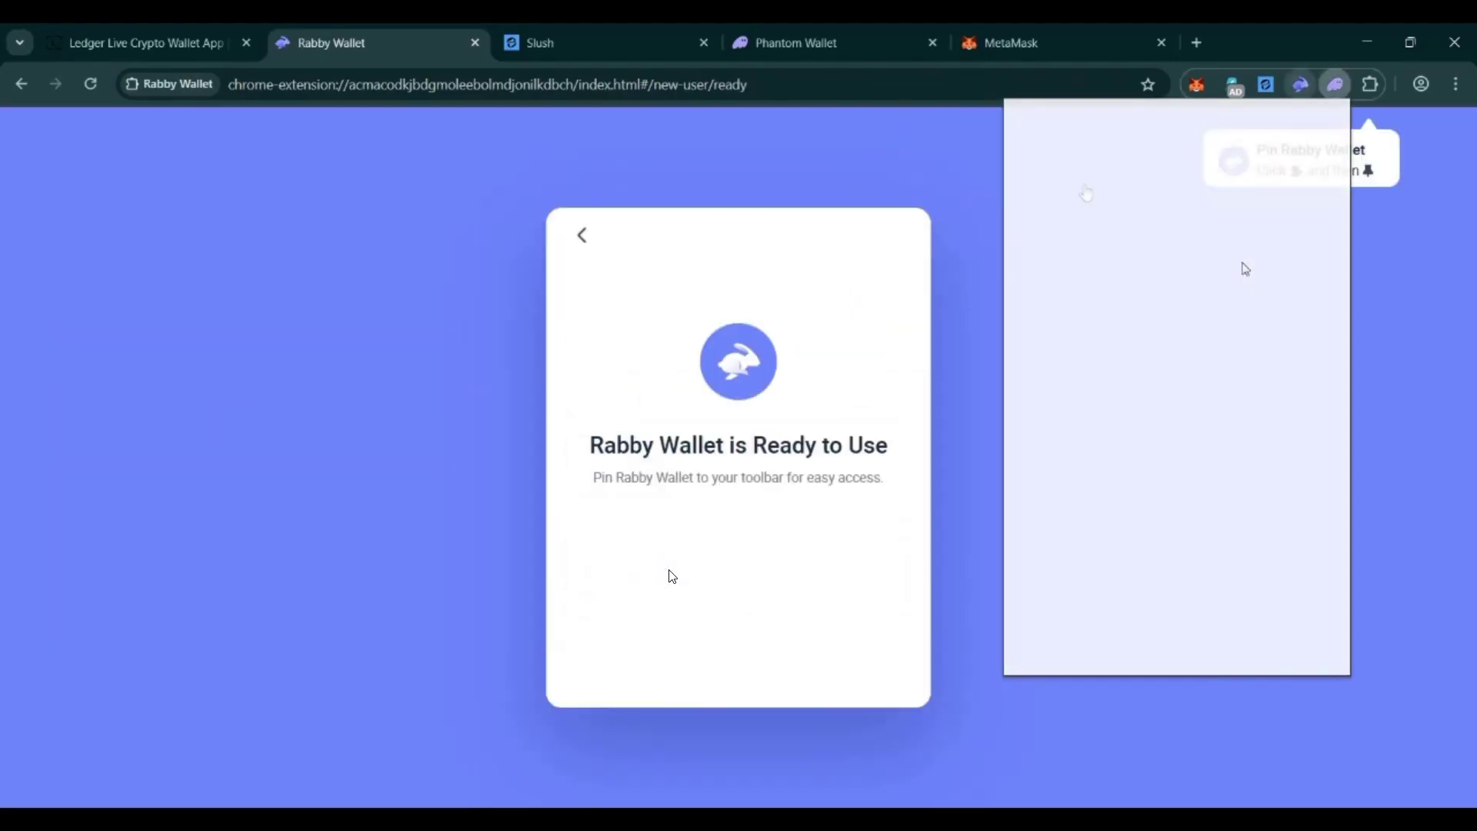
left_click(1135, 130)
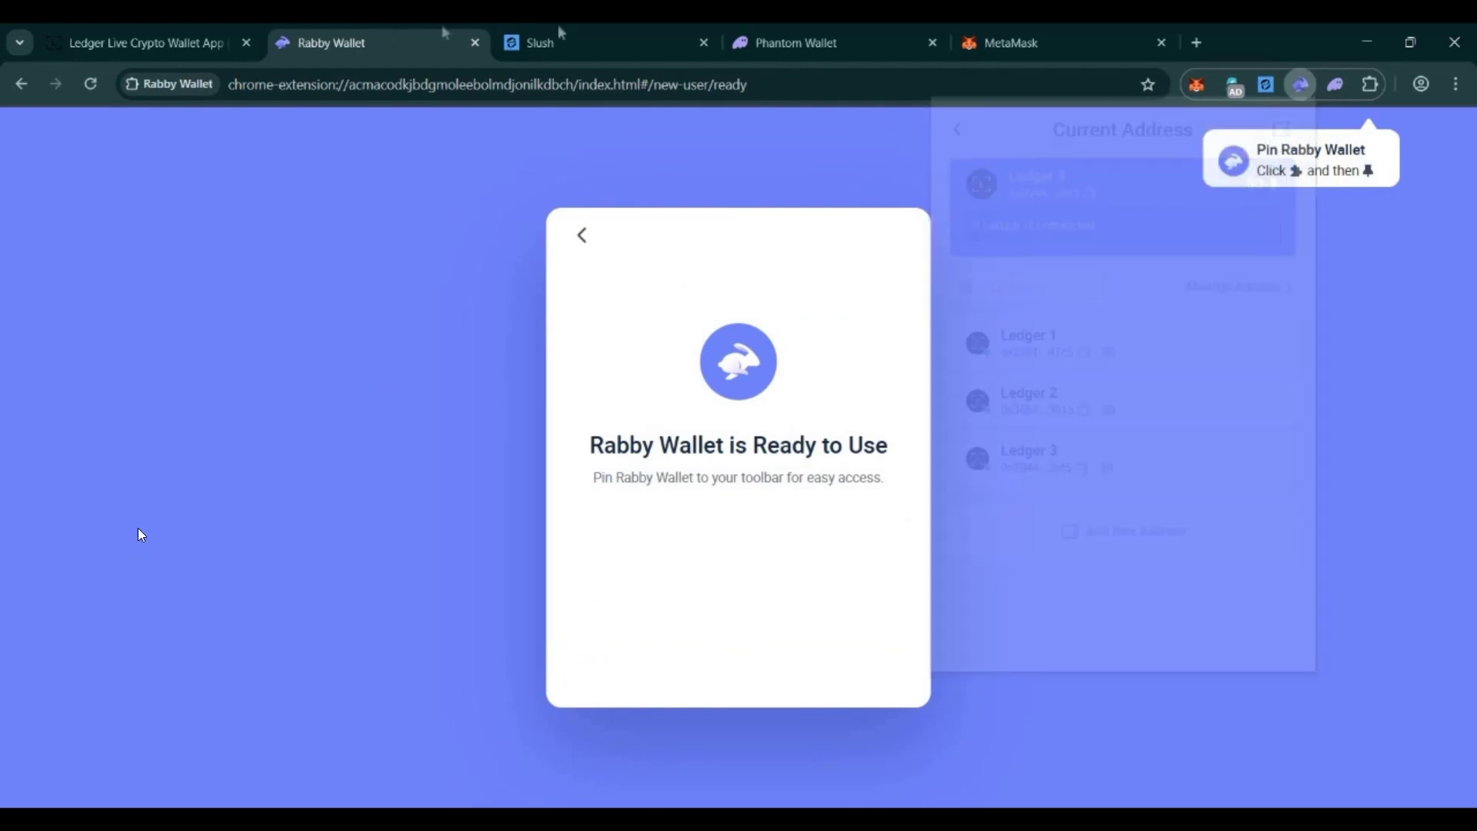
Switch to Phantom's onboarding, choose to connect a hardware wallet to an existing wallet setup, and pair the Ledger Flex.
left_click(765, 35)
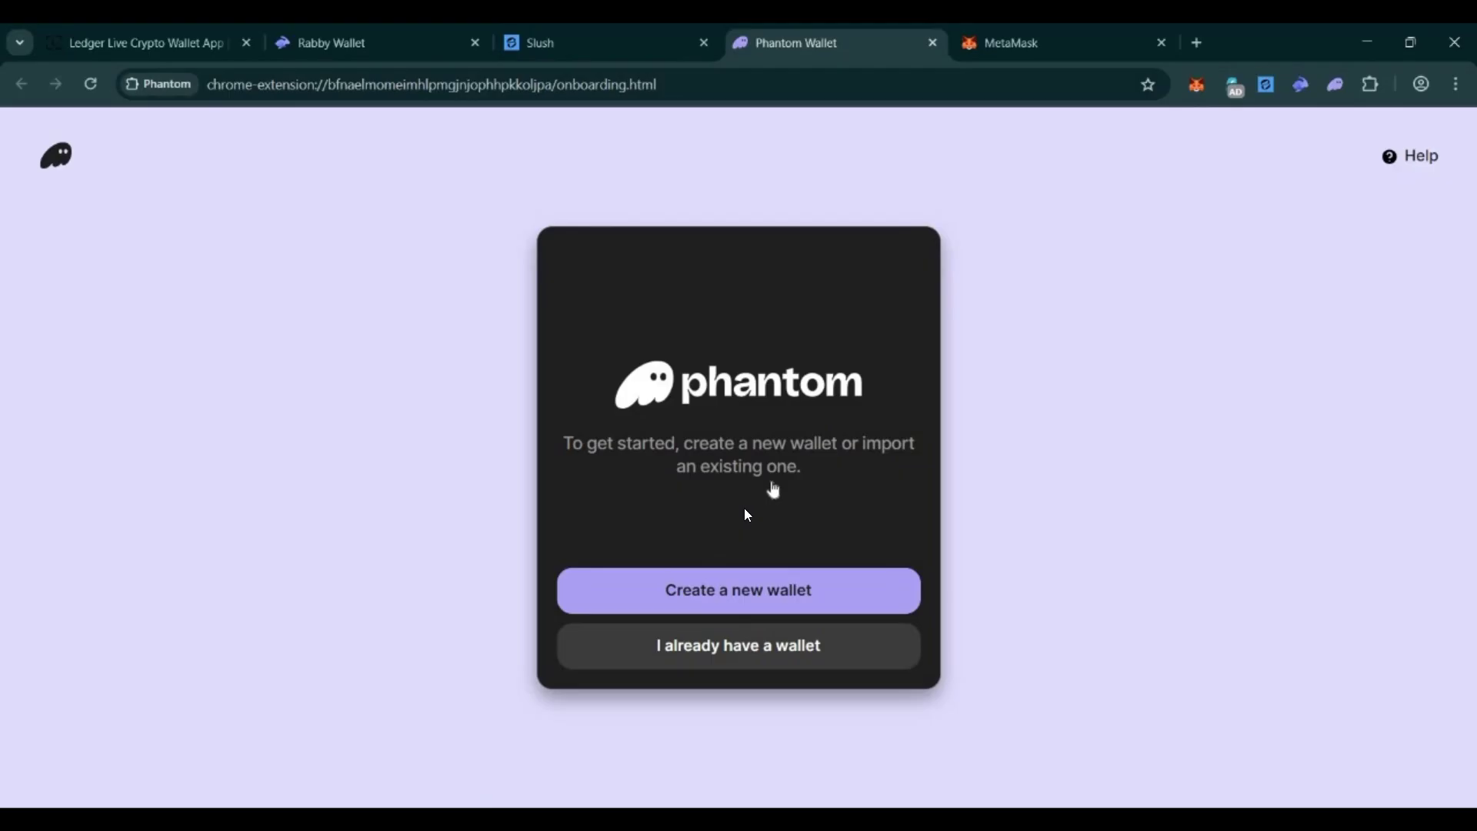
left_click(730, 662)
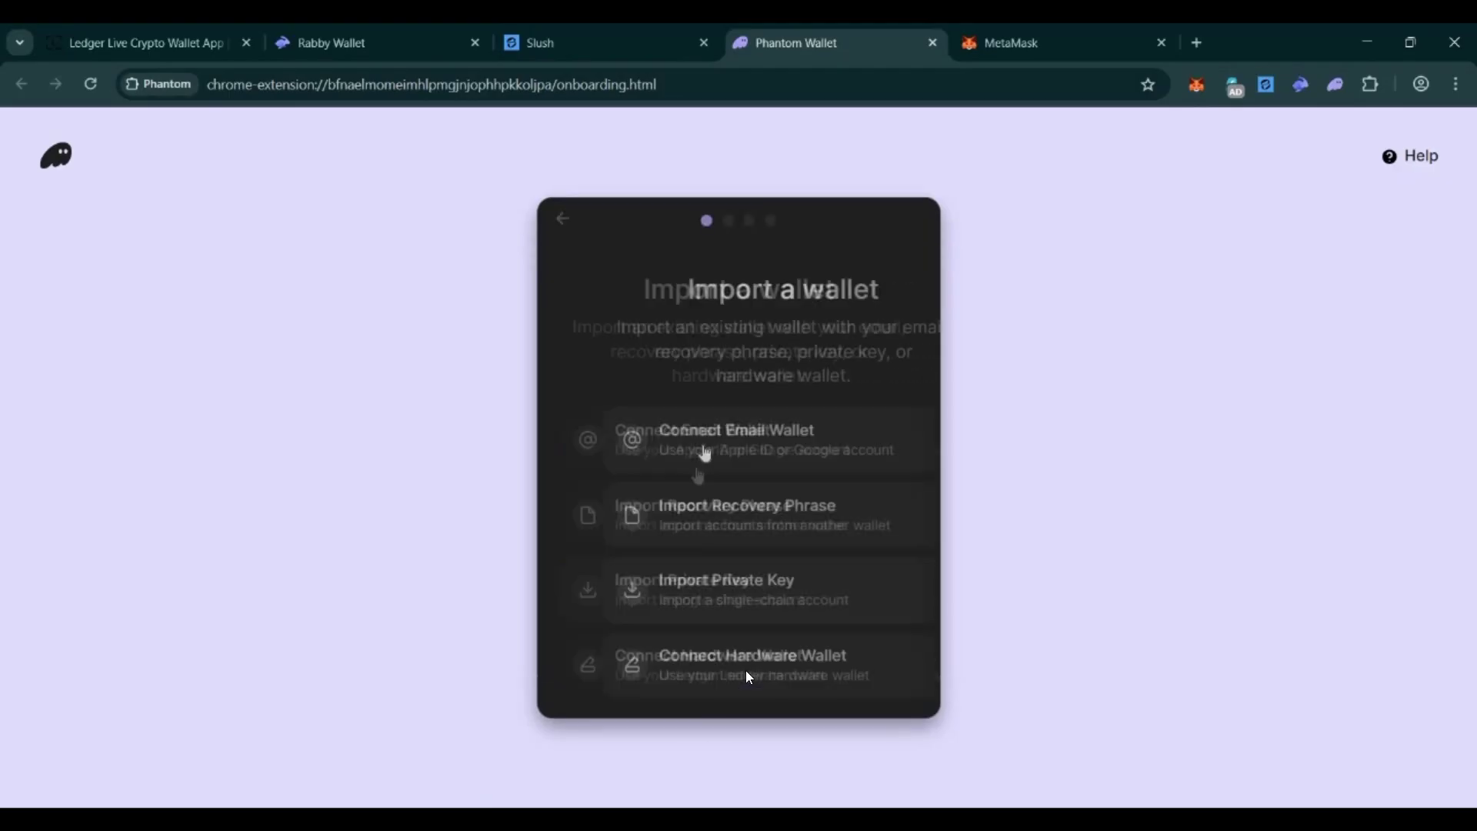
left_click(700, 663)
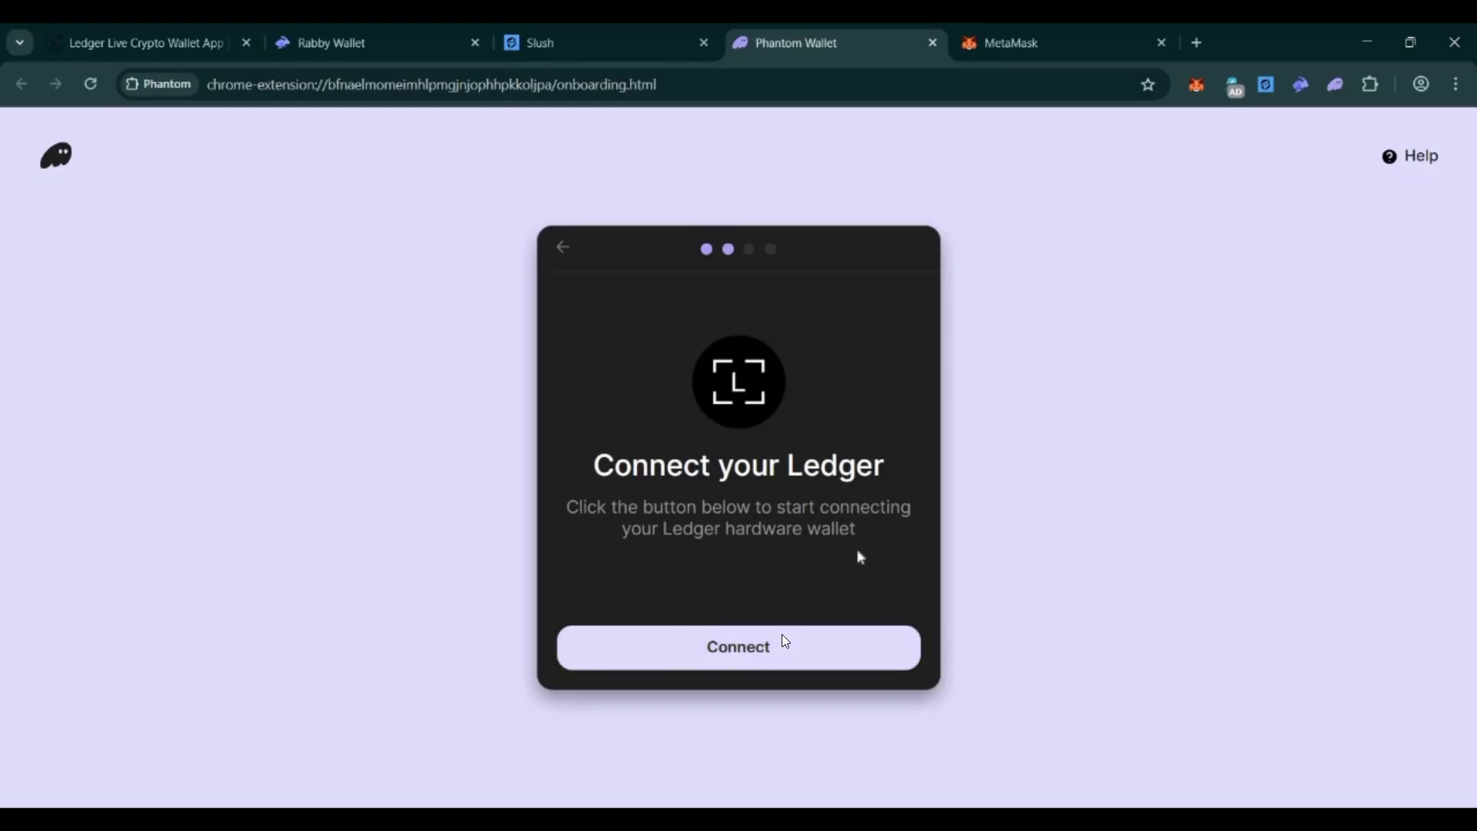
left_click(782, 636)
left_click(980, 171)
left_click(1206, 493)
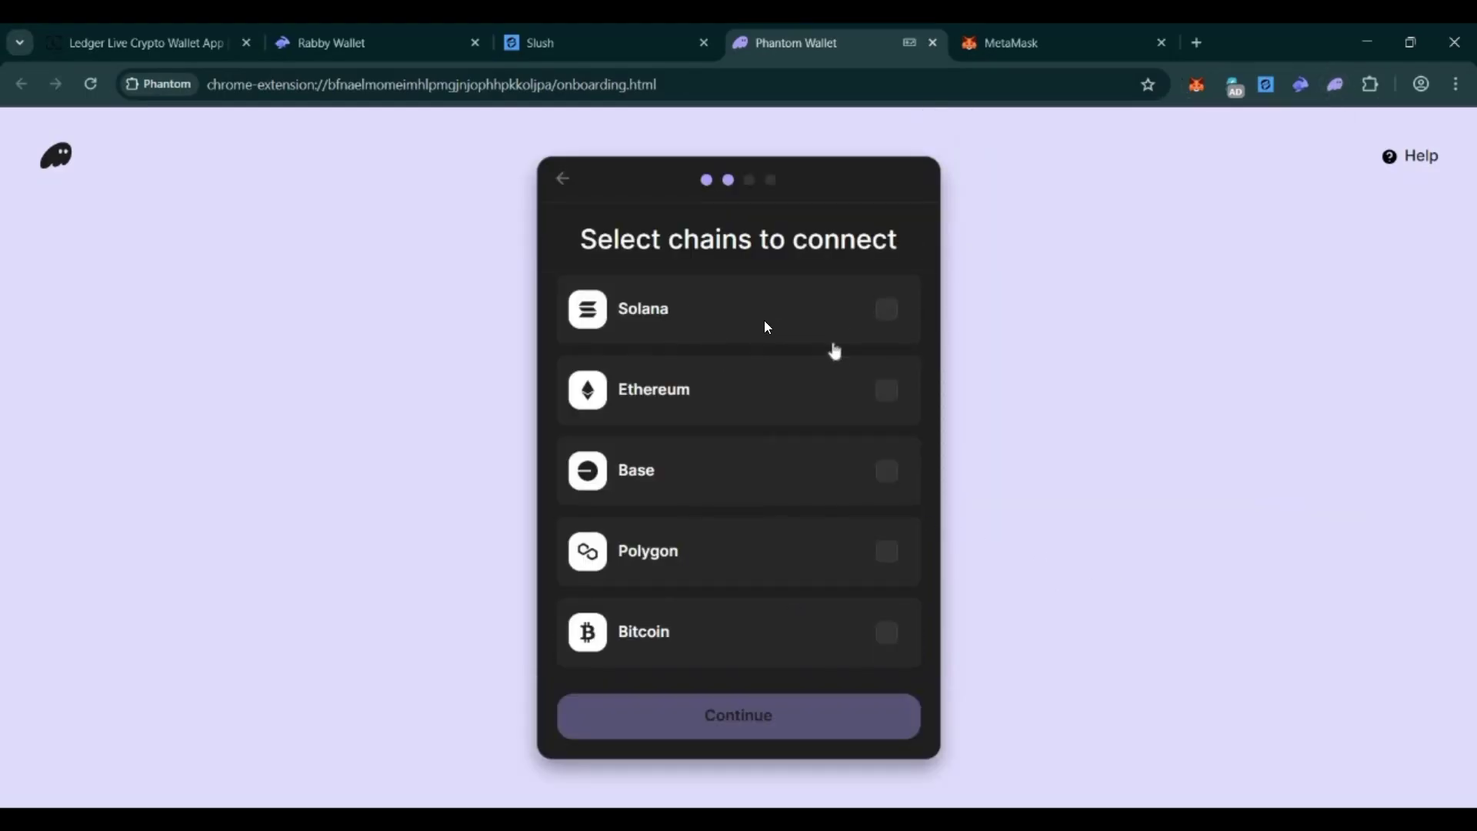
Connect the Solana chain in Phantom with the Ledger 1, Ledger 2 and Ledger 3 accounts.
left_click(768, 319)
left_click(740, 716)
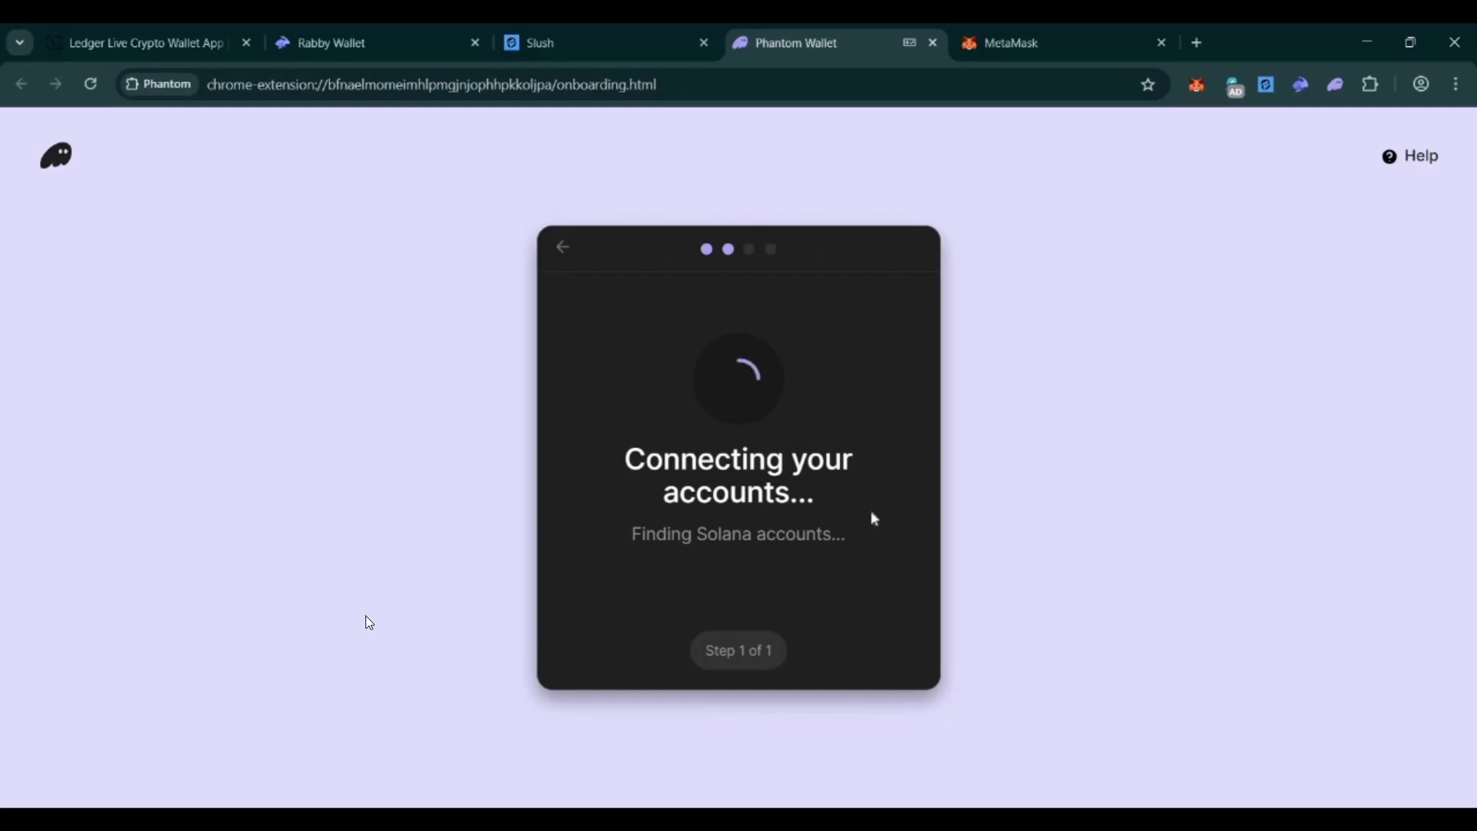
left_click(738, 594)
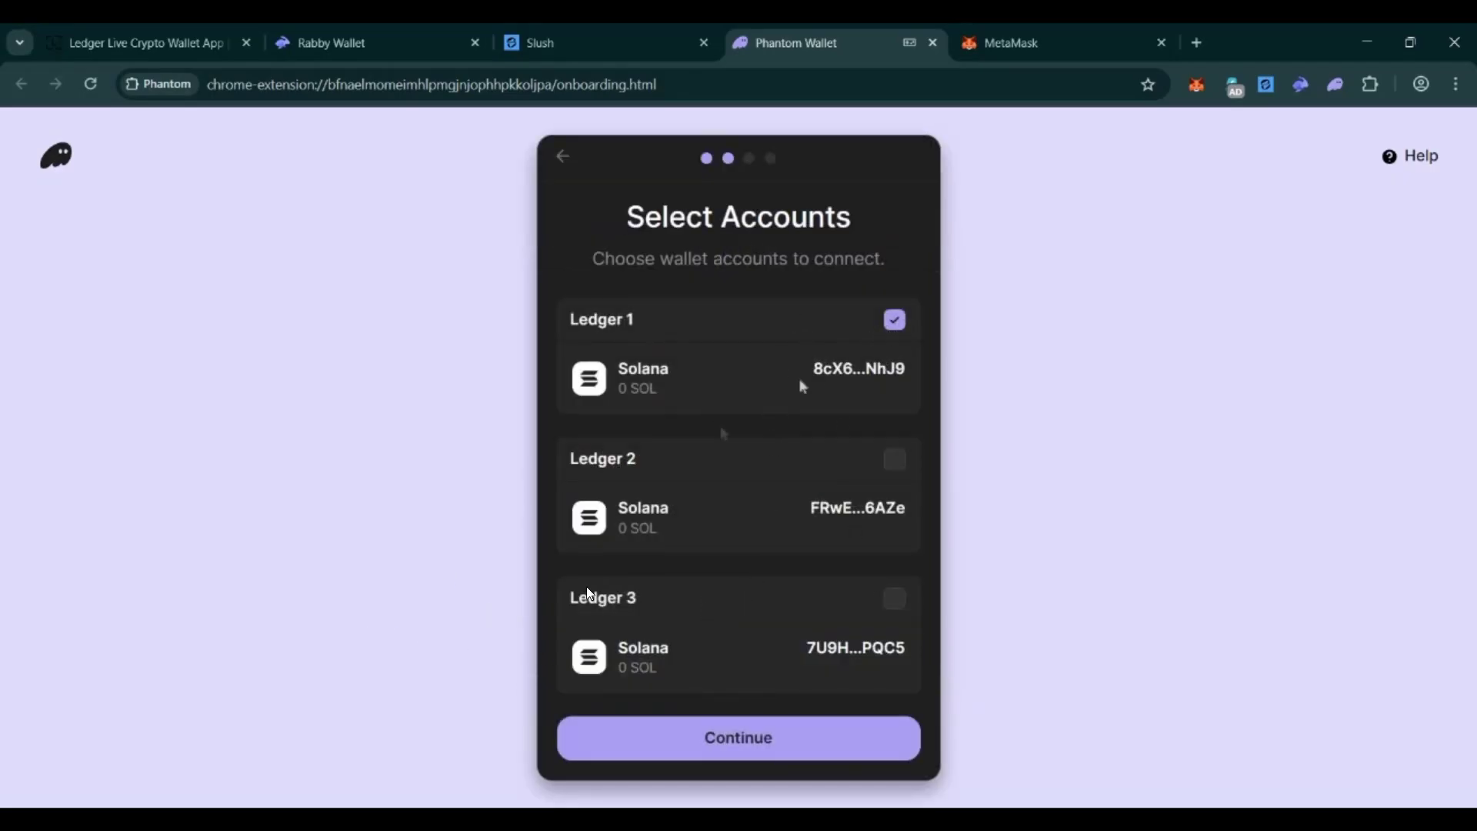
left_click(893, 460)
left_click(894, 598)
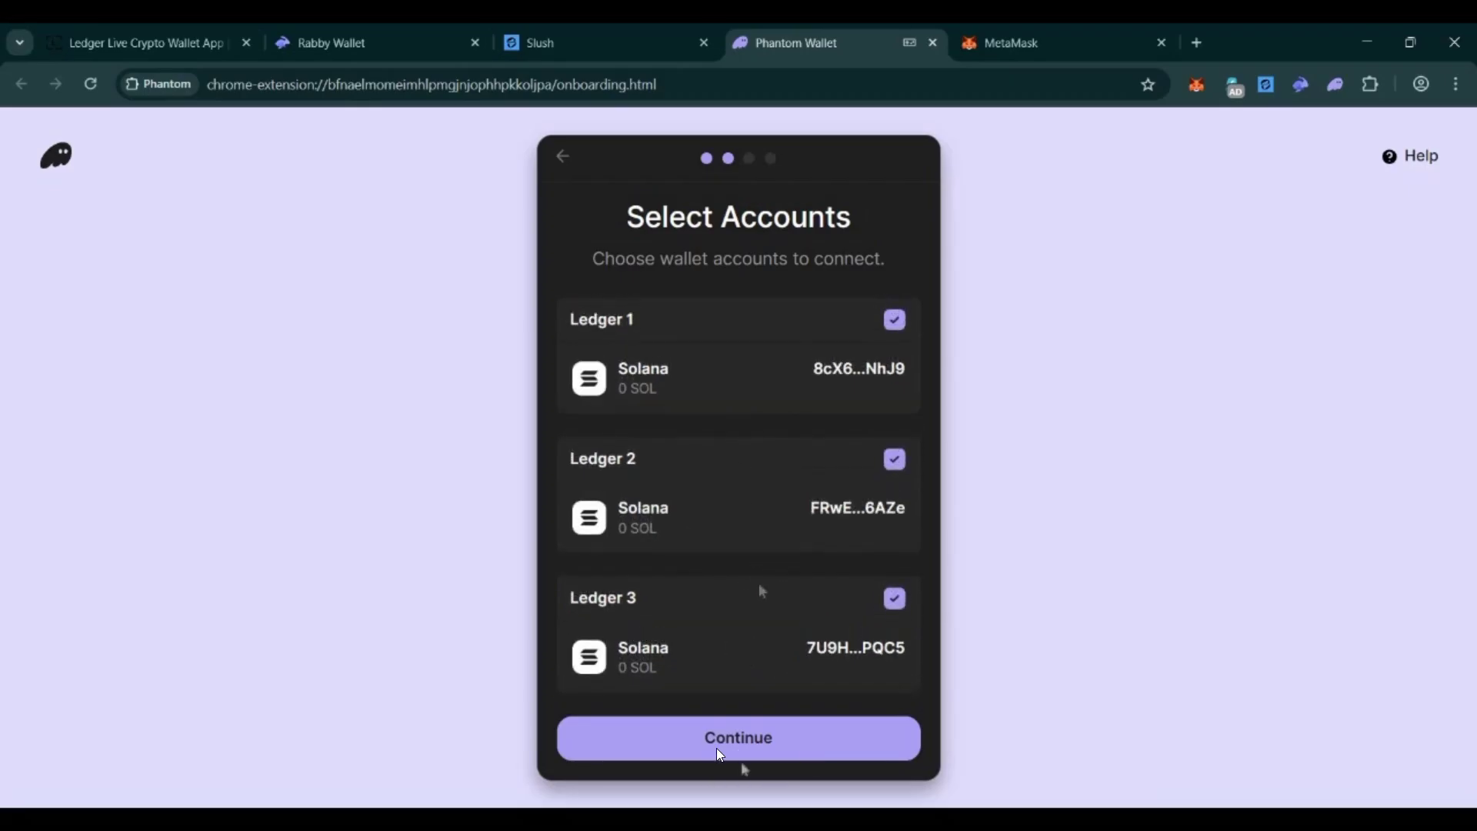
left_click(900, 736)
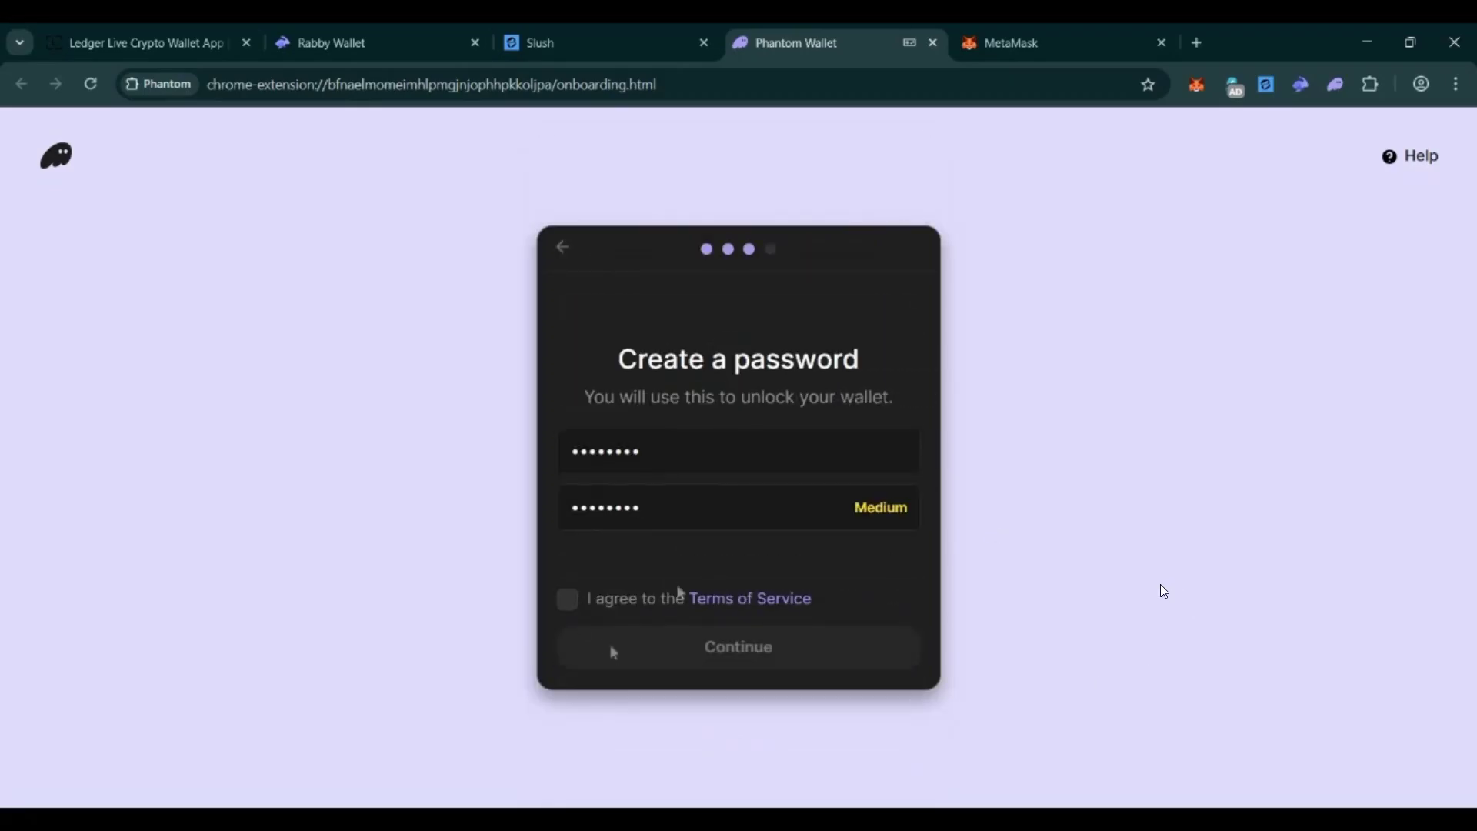
Create the Phantom wallet password and agree to the Terms of Service.
left_click(576, 604)
key("Return")
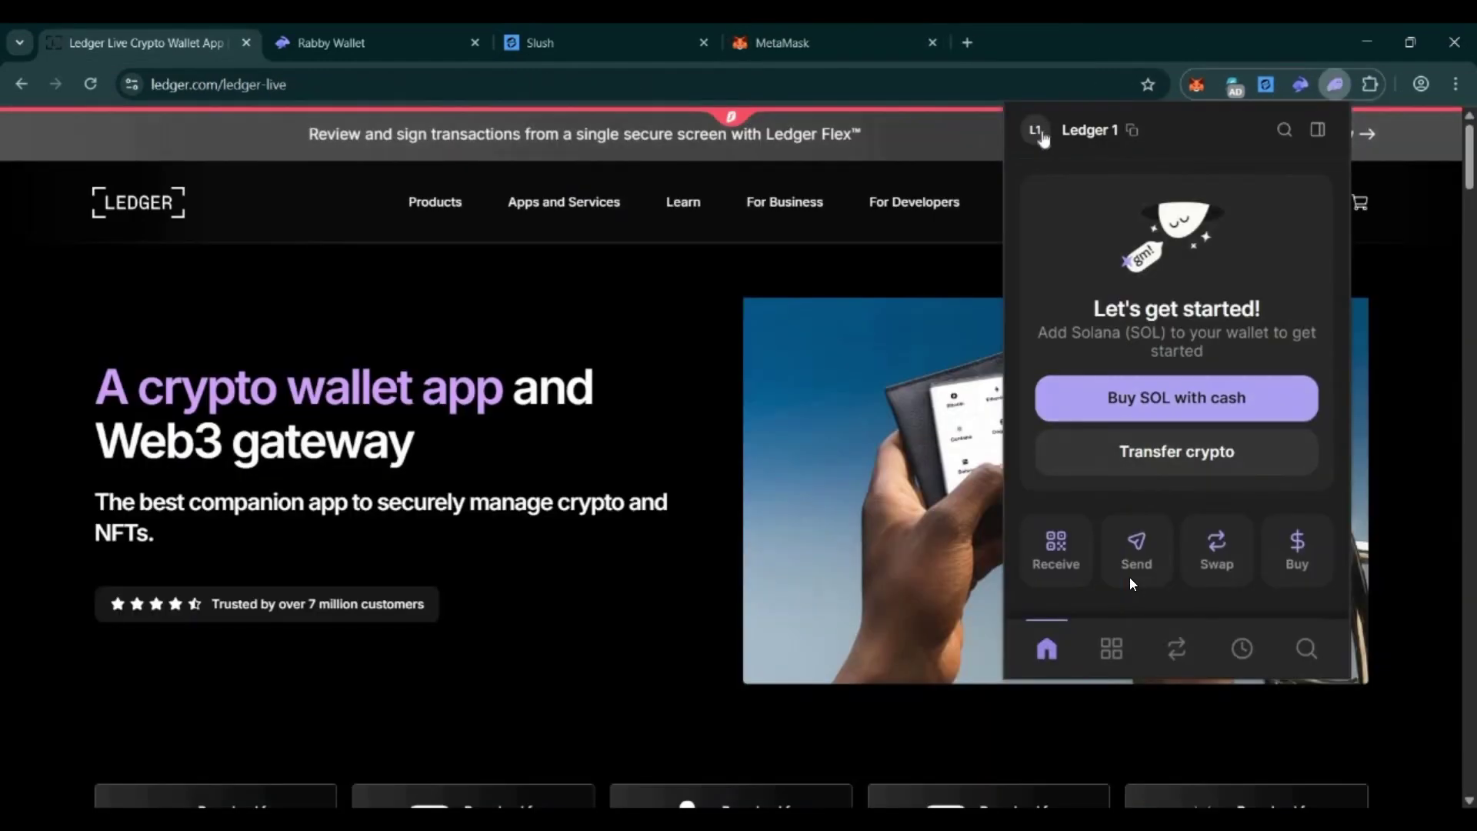
Switch between the connected Ledger accounts in the Phantom extension to check each one.
left_click(1036, 134)
left_click(1043, 257)
left_click(1036, 131)
left_click(1044, 334)
left_click(1037, 130)
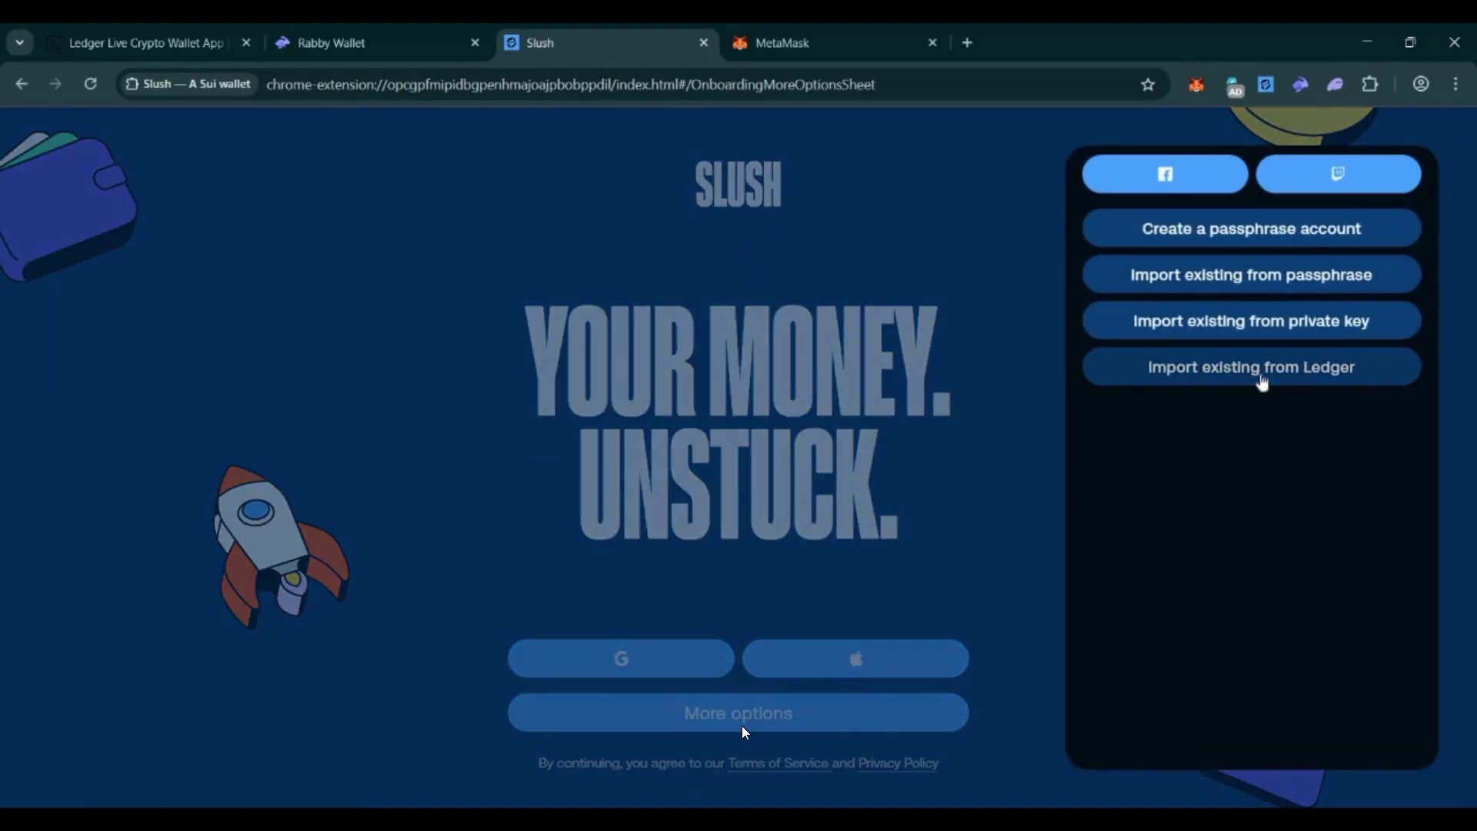
Start importing an existing Ledger wallet into Slush and connect the Ledger device.
left_click(1262, 373)
left_click(1134, 710)
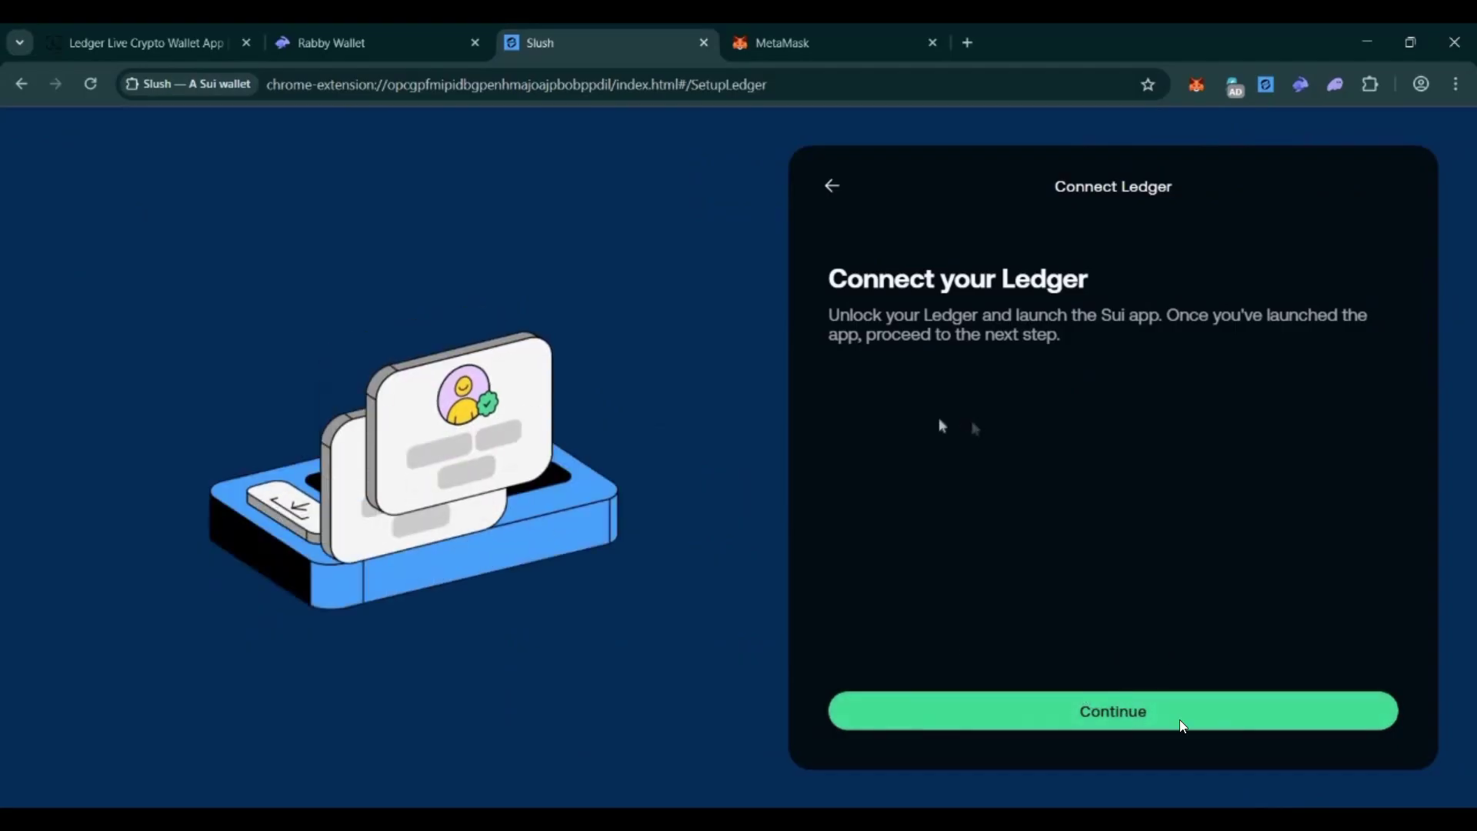
left_click(989, 171)
left_click(1138, 492)
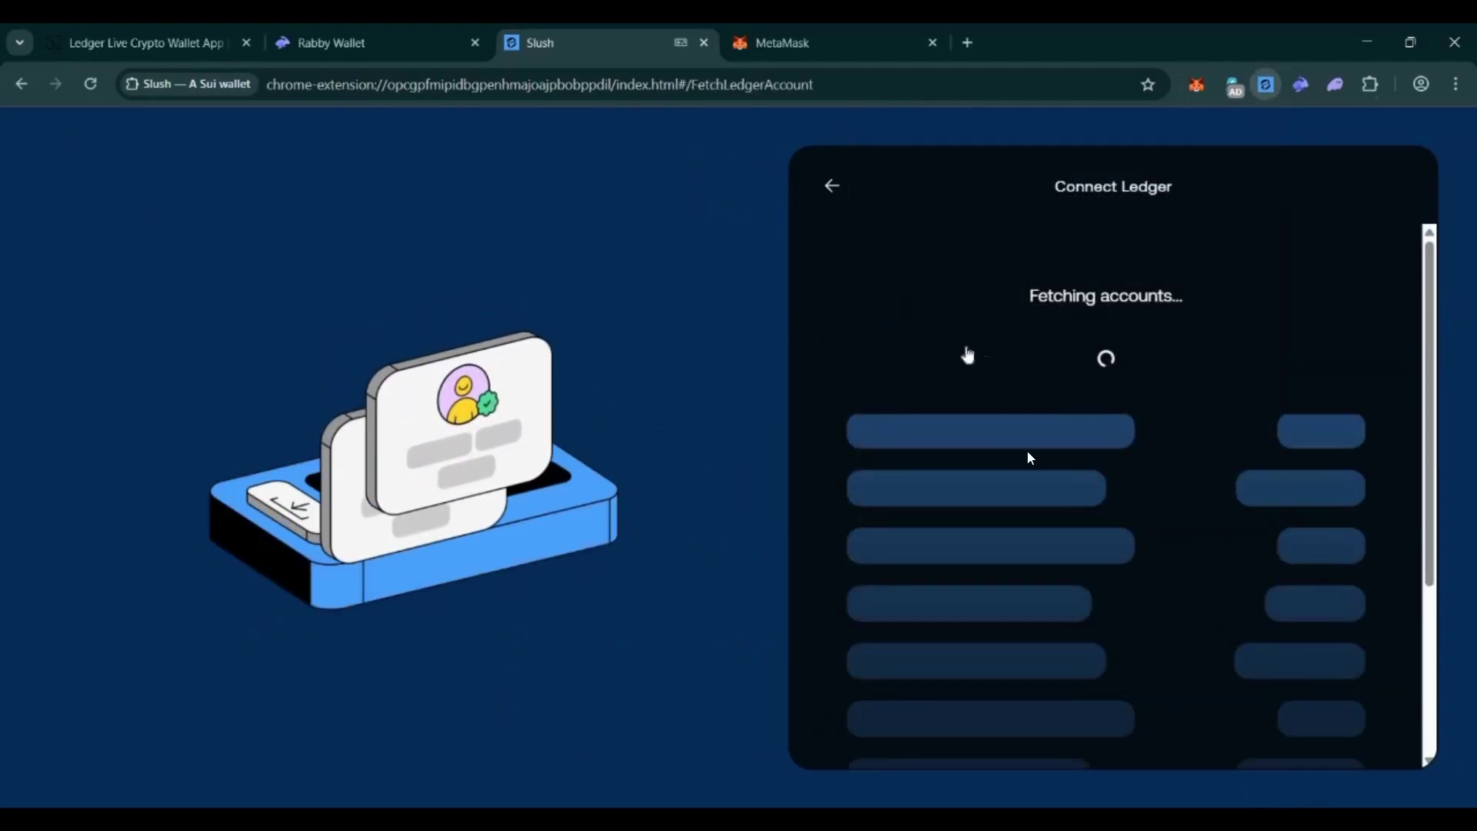
Import the first three Sui accounts found on the Ledger into Slush and dismiss the welcome announcement.
scroll(902, 466, "down", 2)
scroll(898, 303, "up", 2)
scroll(907, 488, "down", 2)
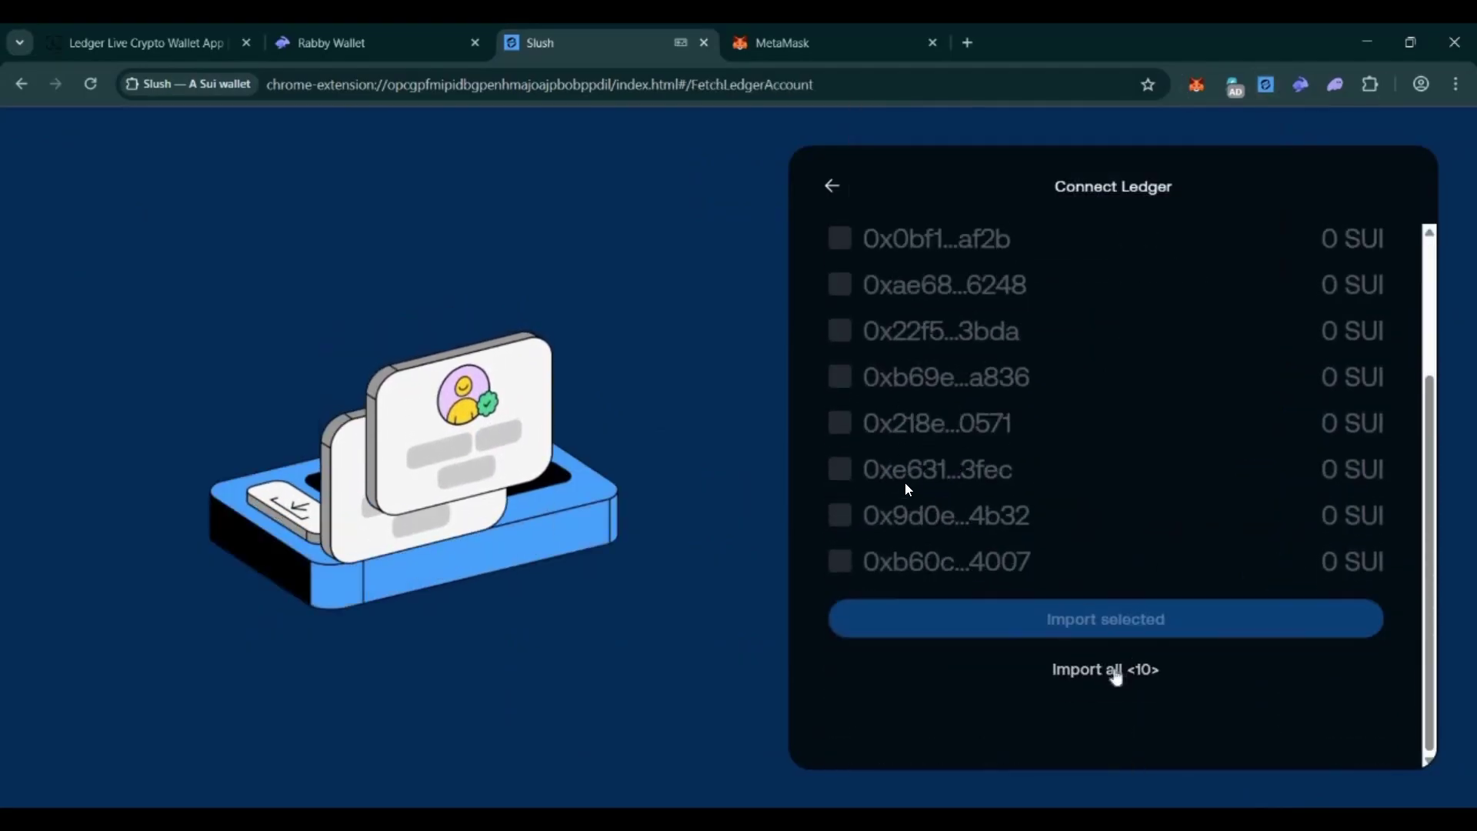
scroll(852, 250, "up", 2)
left_click(840, 339)
left_click(839, 386)
left_click(885, 432)
scroll(1000, 539, "down", 3)
left_click(1105, 617)
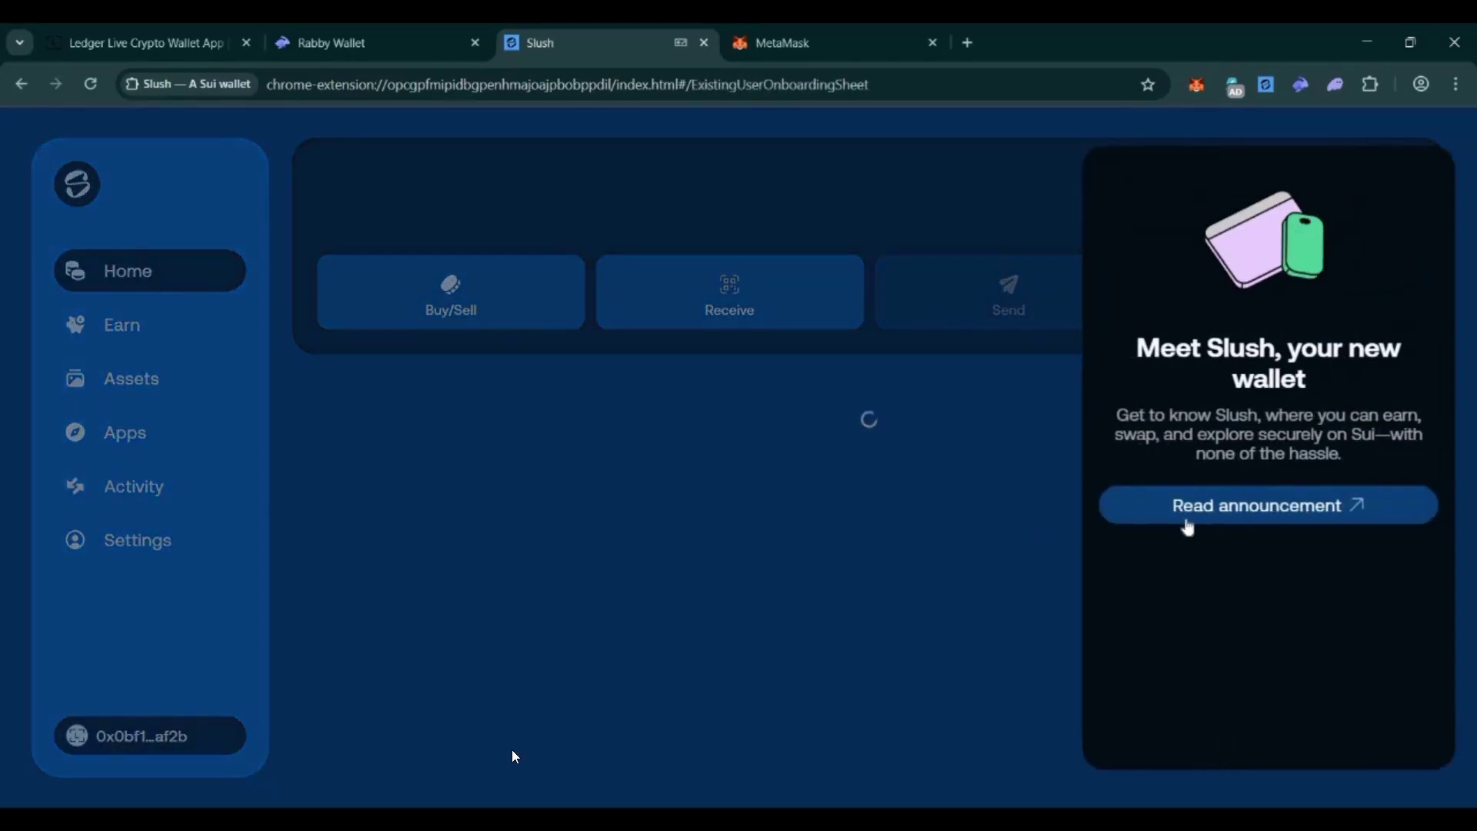
left_click(1052, 659)
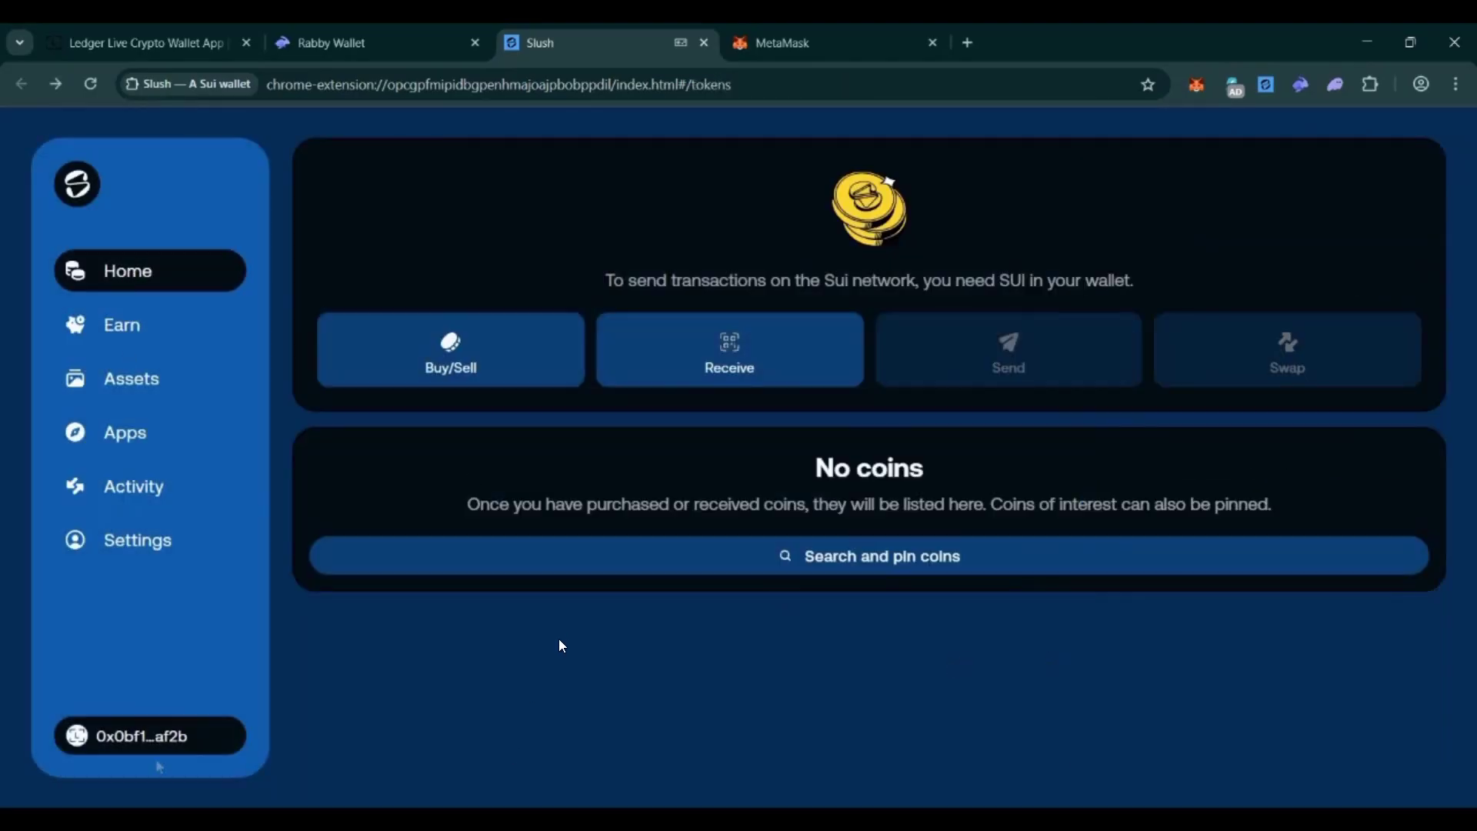
left_click(150, 735)
left_click(1200, 304)
left_click(150, 736)
left_click(1196, 383)
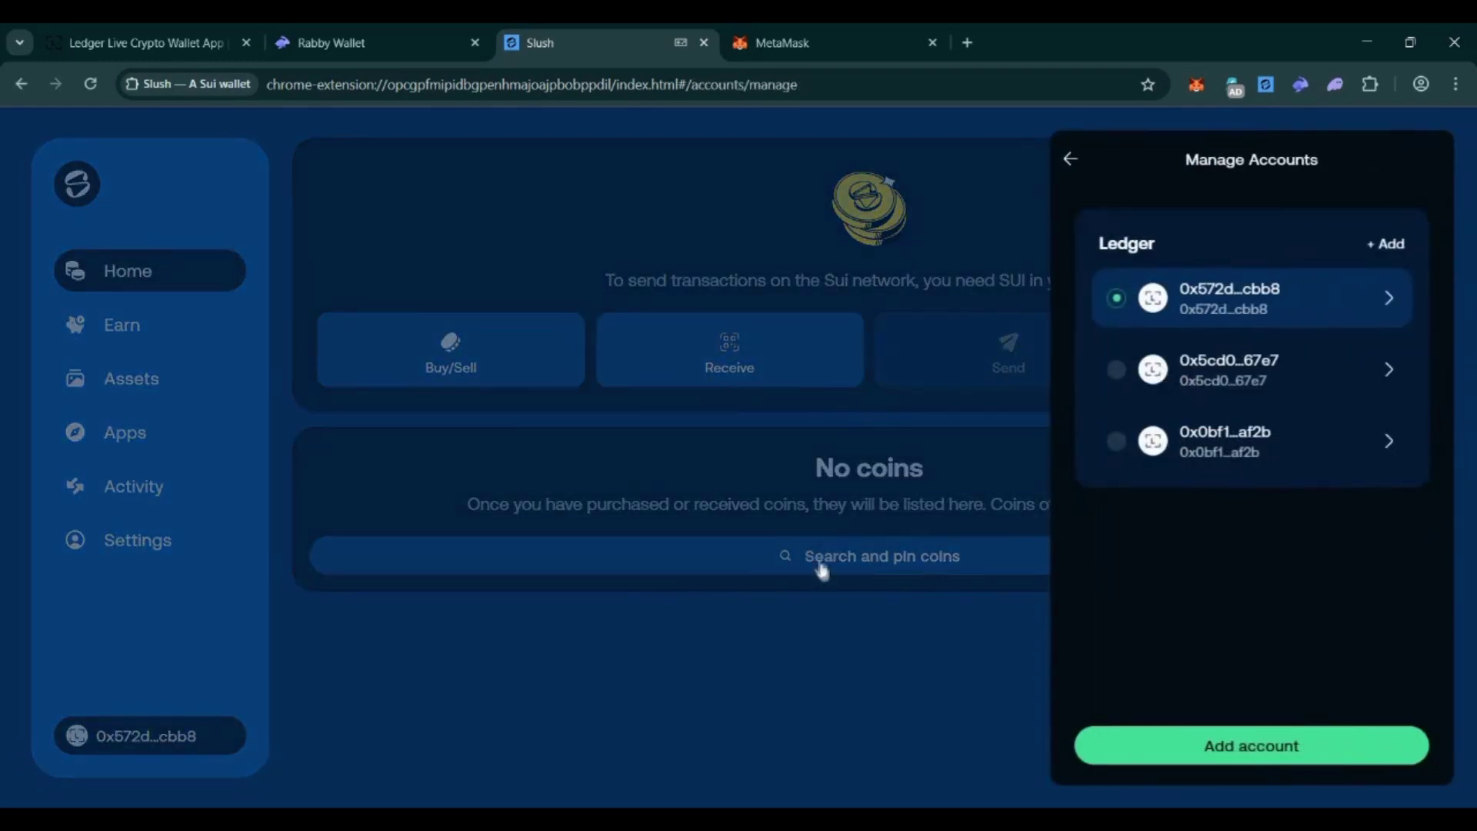
left_click(821, 567)
left_click(815, 324)
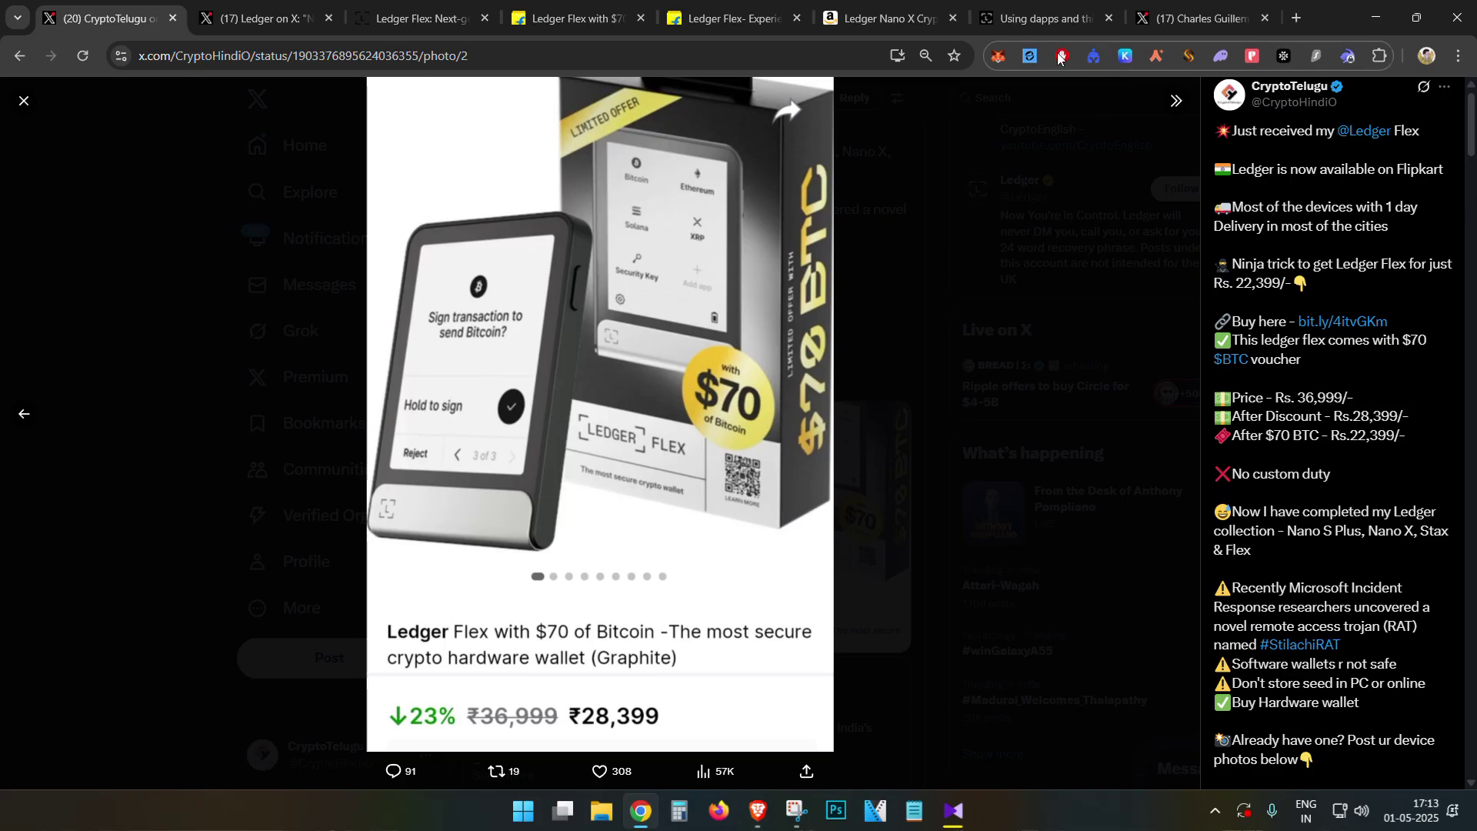
Open the Ledger support article "Using dapps and third-party wallets" and look over its introduction and title.
left_click(1033, 31)
scroll(766, 343, "up", 4)
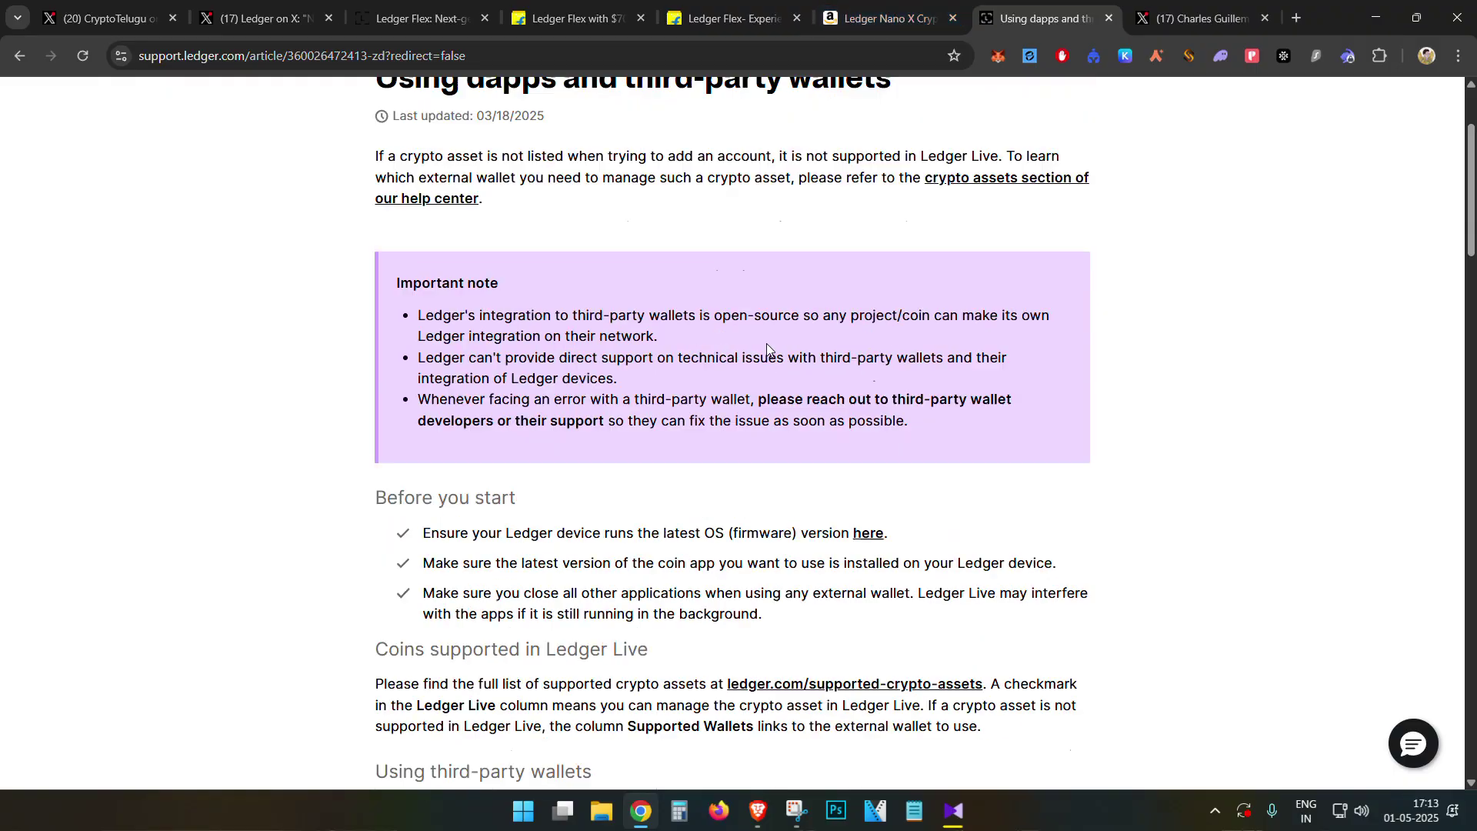
left_click(408, 215)
left_click_drag(375, 238, 870, 238)
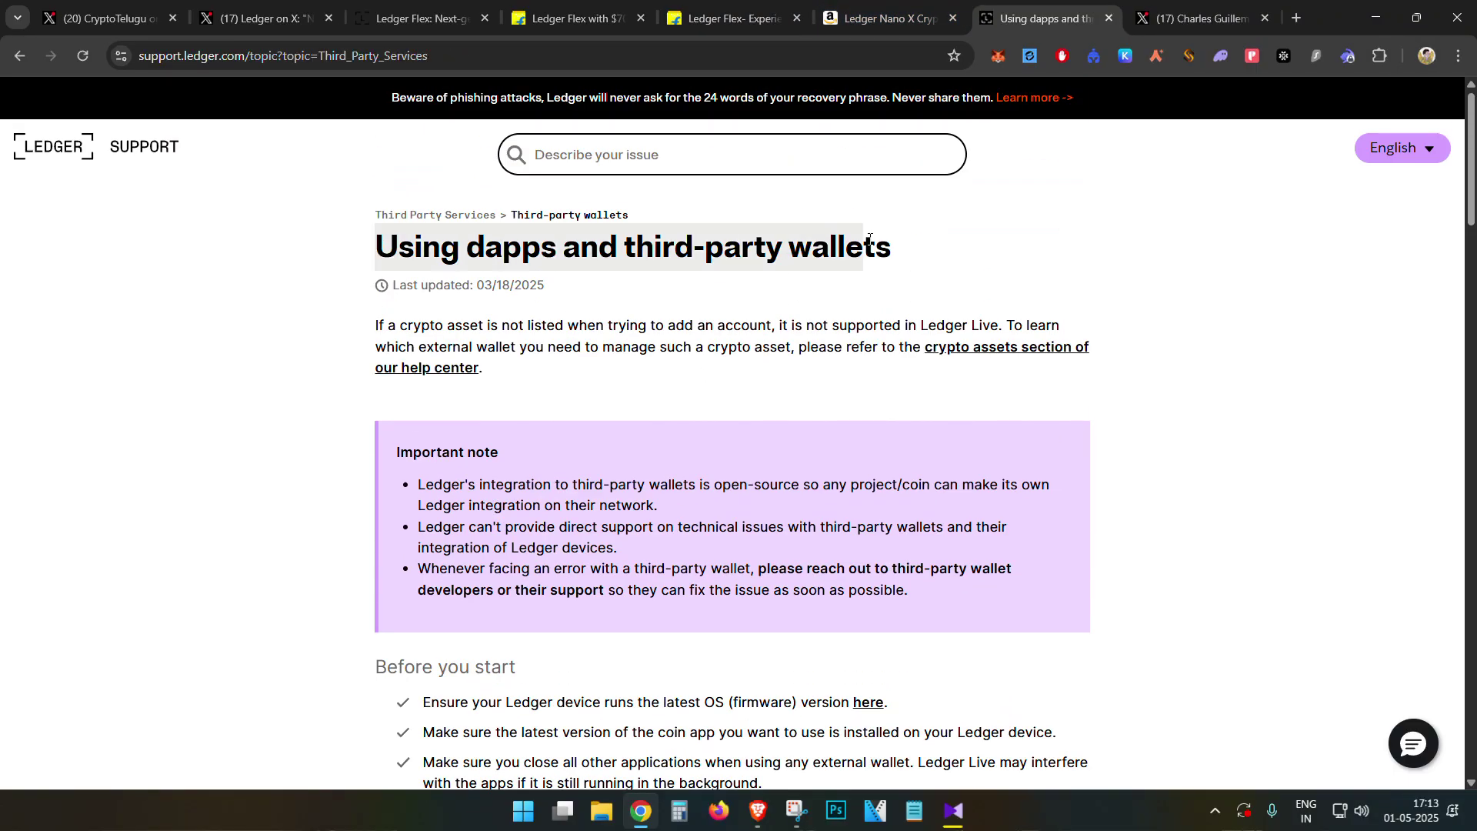
Return to the previous support article page and look through its table of crypto assets and compatible third-party wallets.
left_click(19, 55)
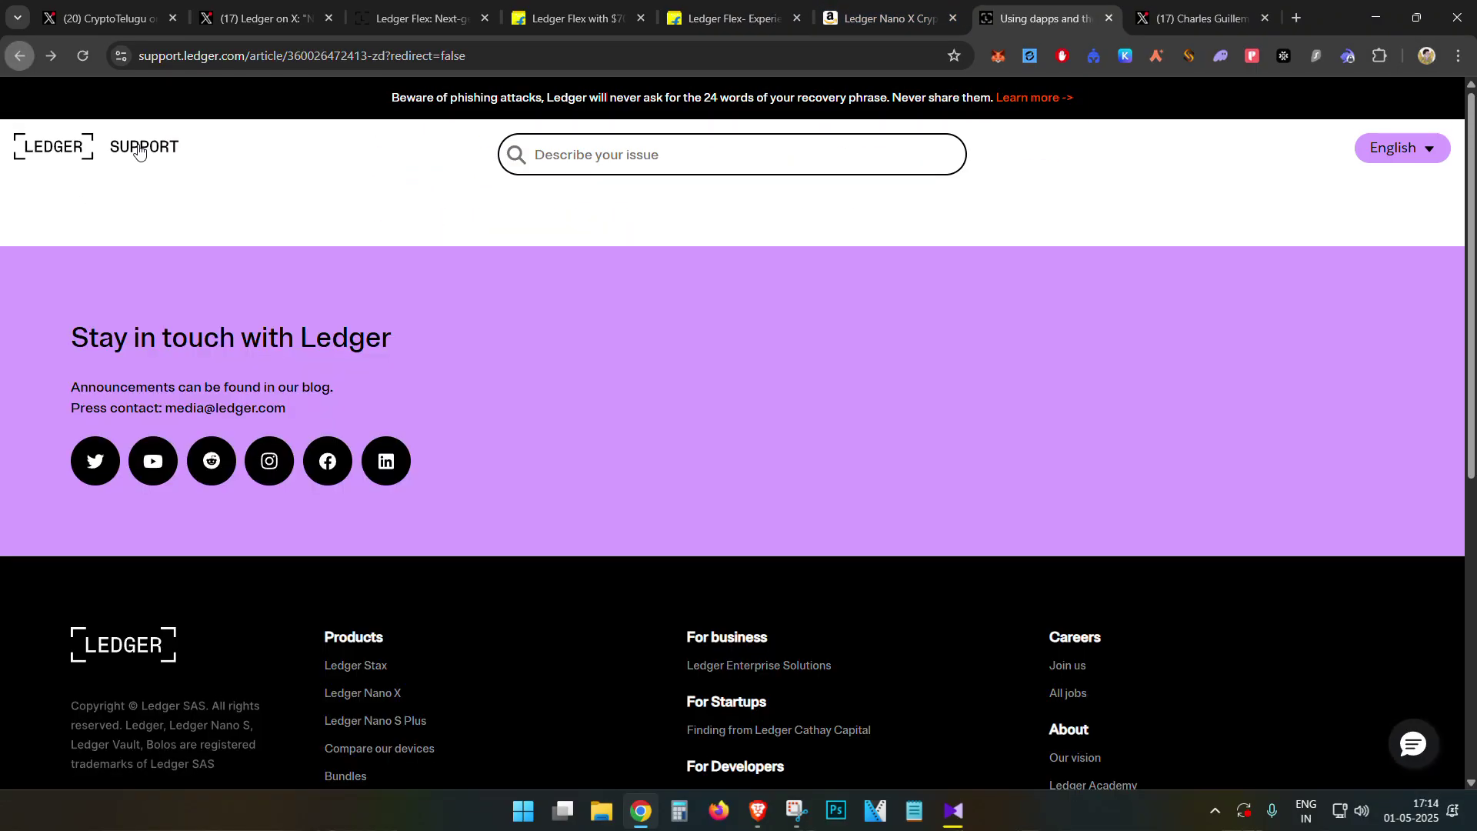
scroll(574, 308, "down", 9)
left_click_drag(385, 321, 781, 647)
scroll(828, 581, "down", 5)
scroll(825, 577, "up", 7)
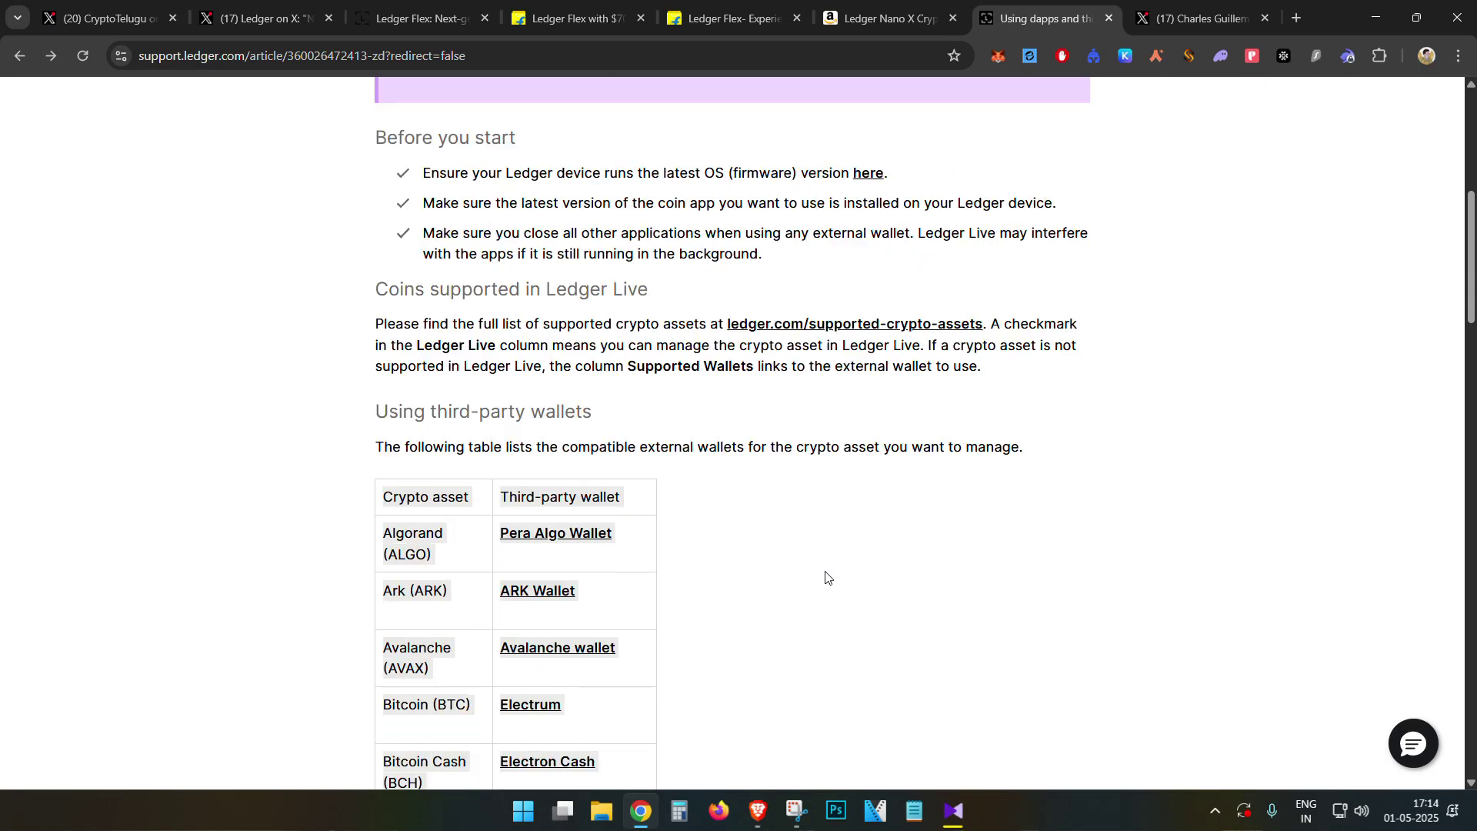
scroll(826, 573, "up", 7)
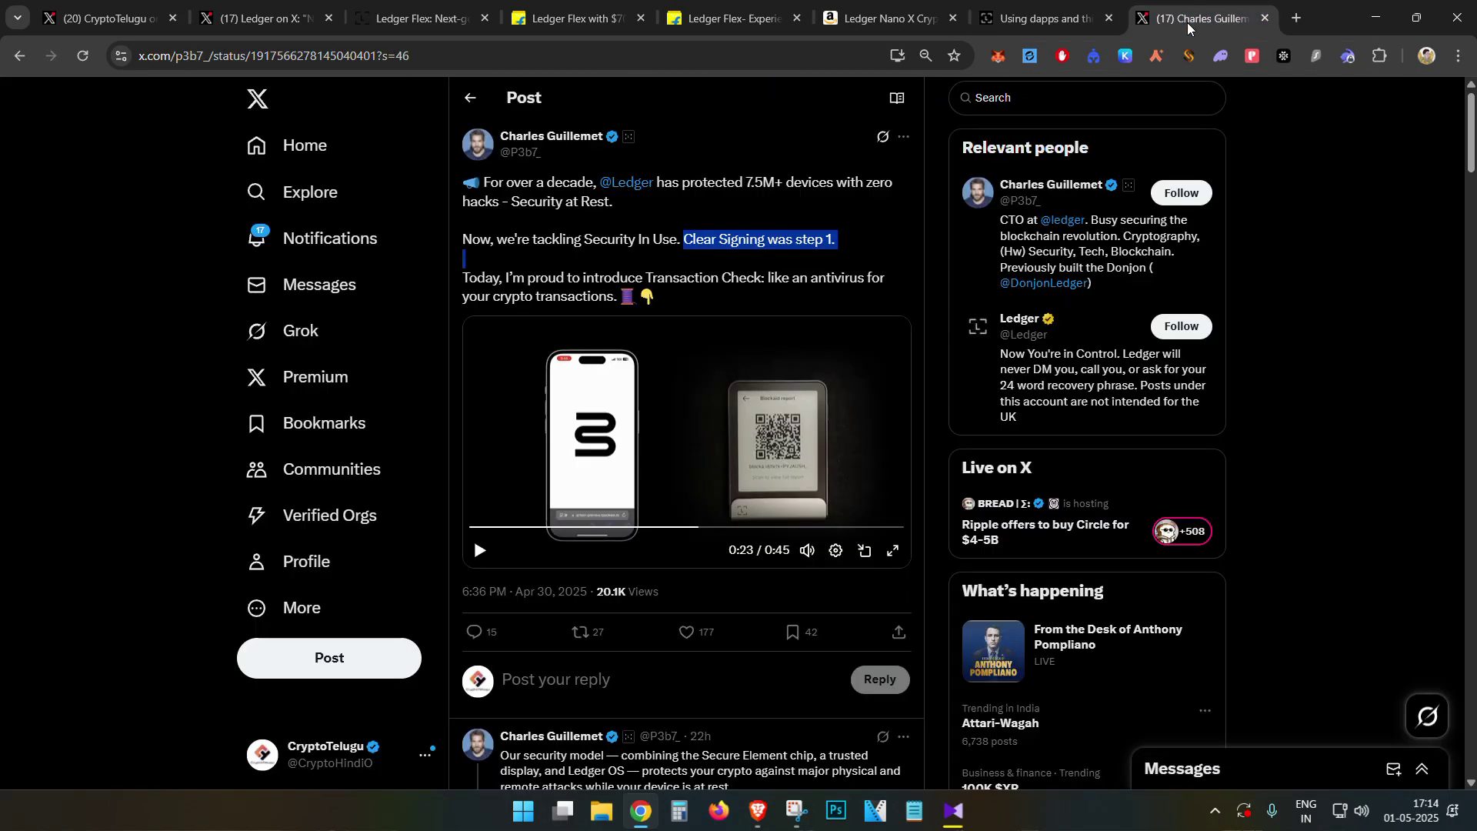
Switch to the X post introducing Ledger's Transaction Check and highlight the words "Clear Signing" in its text.
left_click(1188, 20)
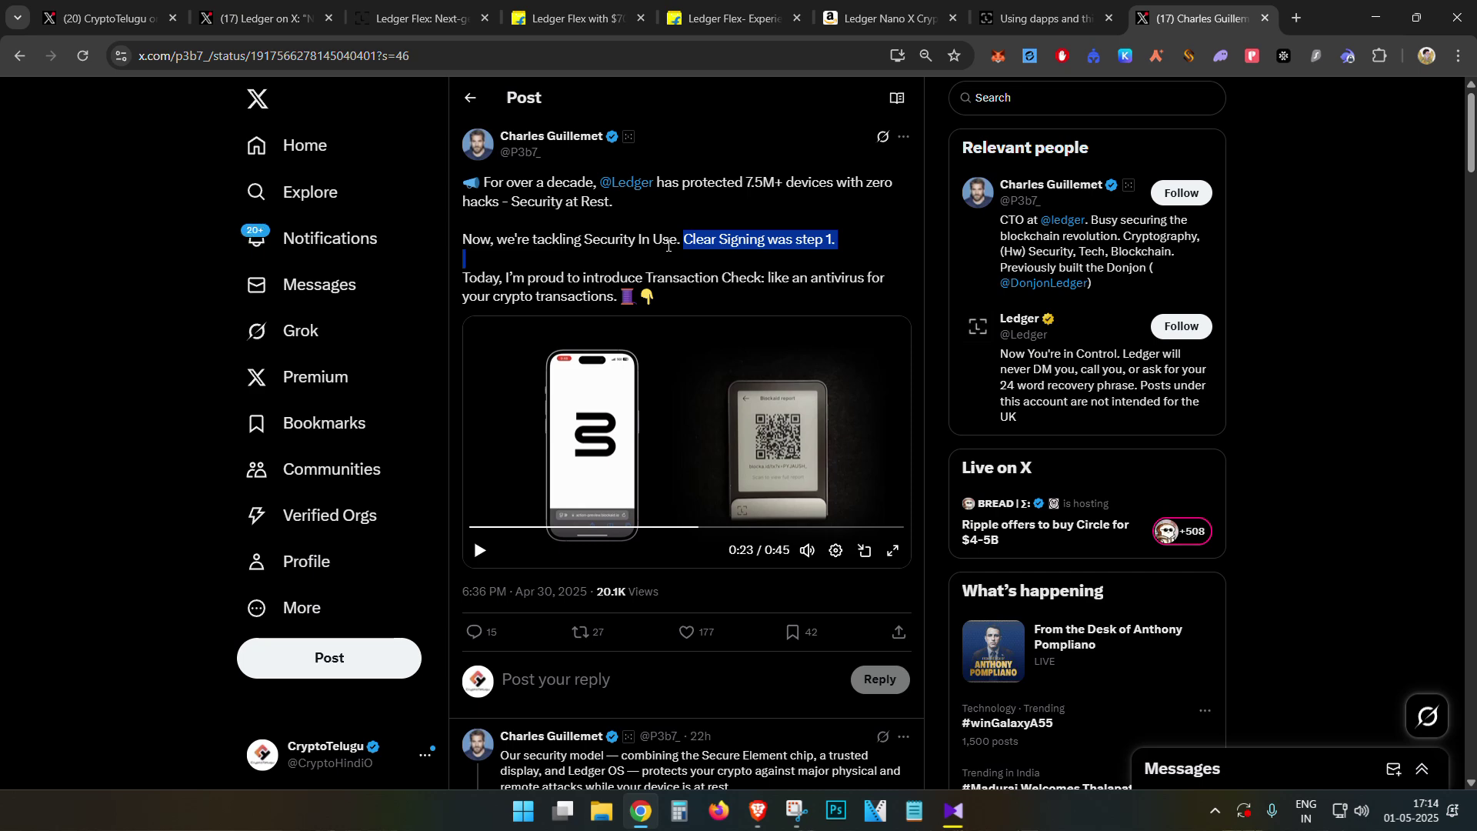
left_click(679, 244)
left_click_drag(684, 241, 760, 244)
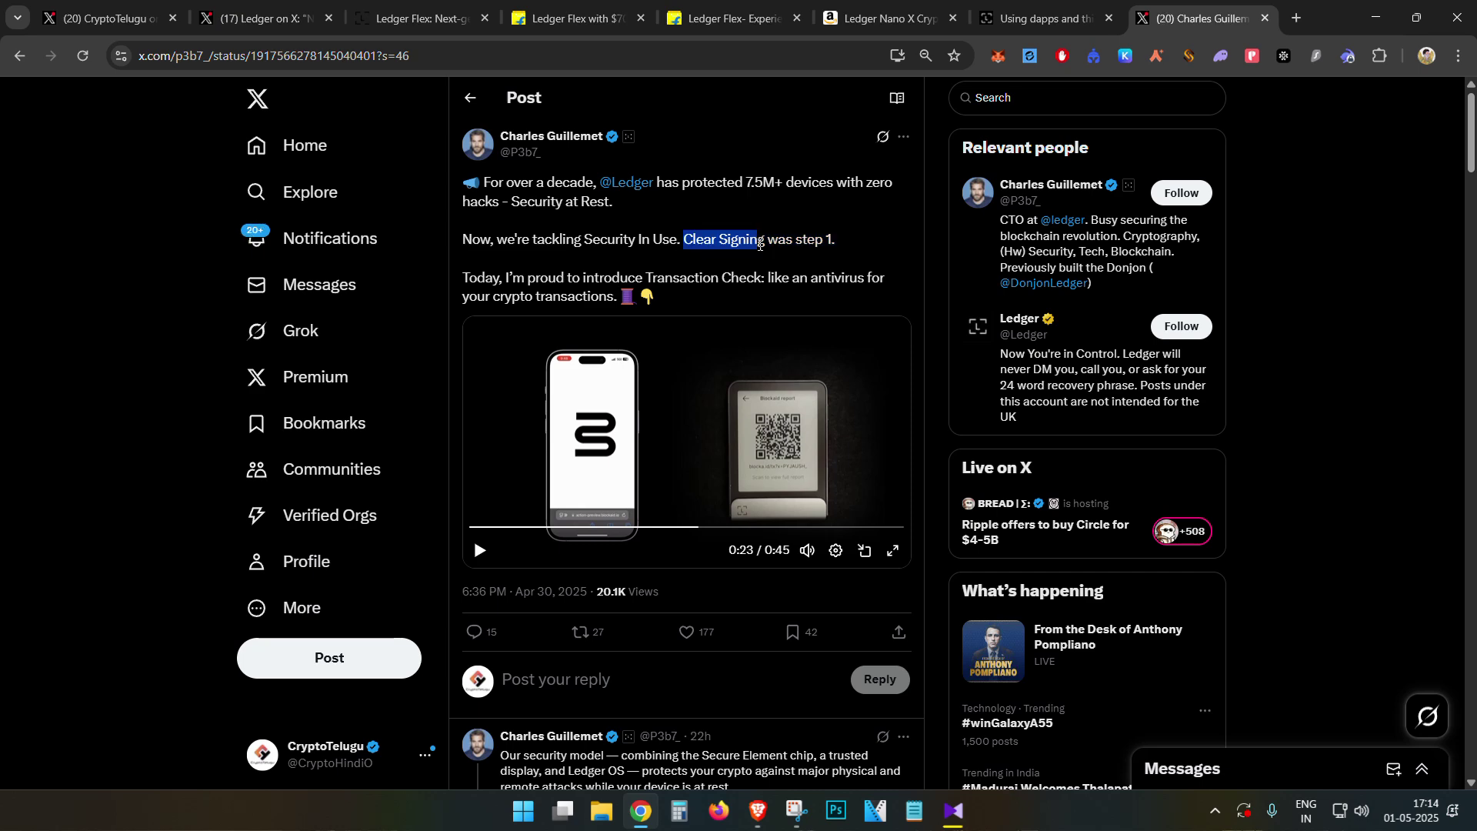
Show the post's Transaction Check video in full screen and rewind it to the Blockaid critical threat screen at 0:15.
left_click(891, 551)
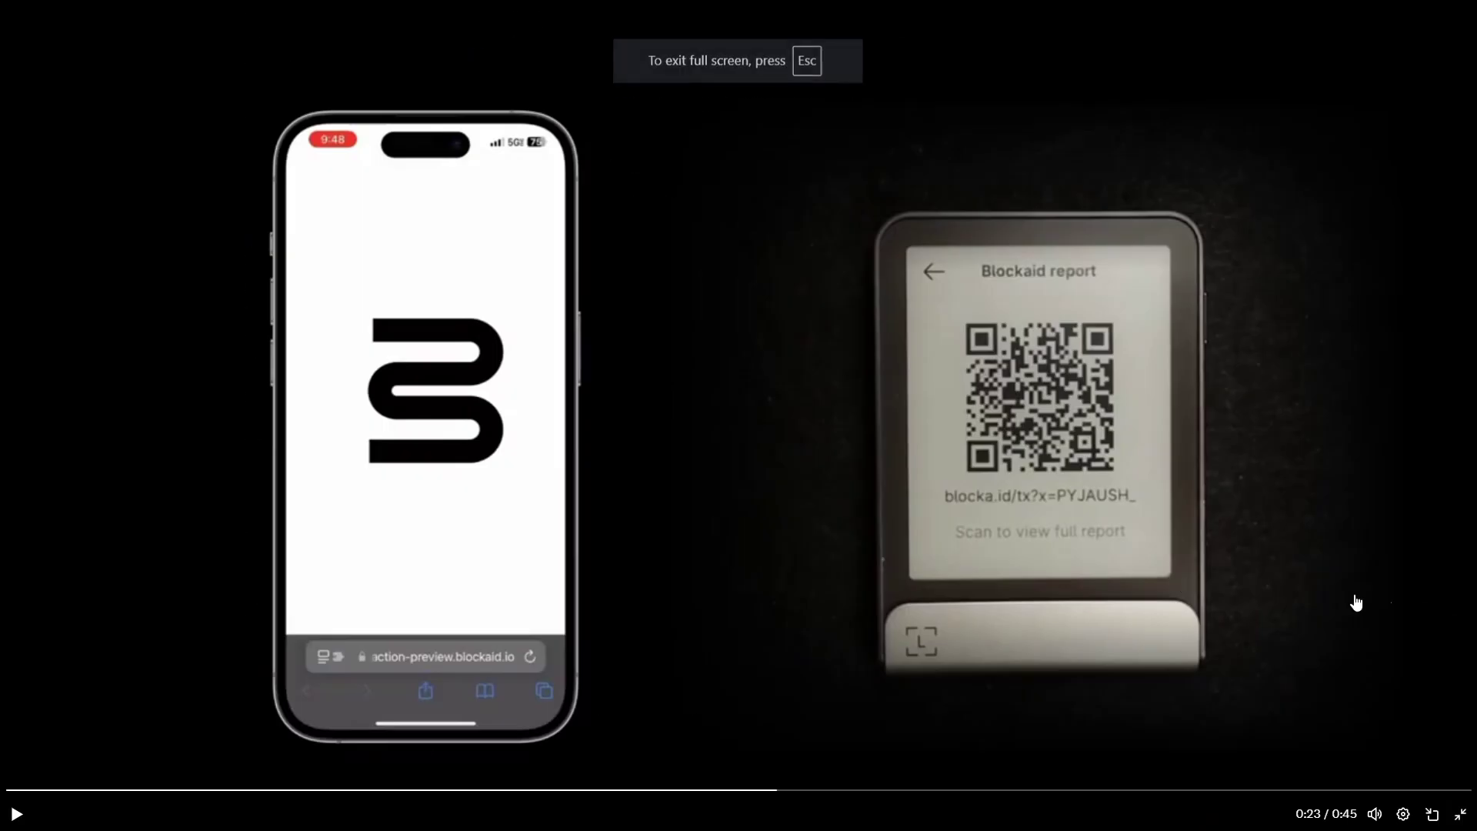
left_click(567, 789)
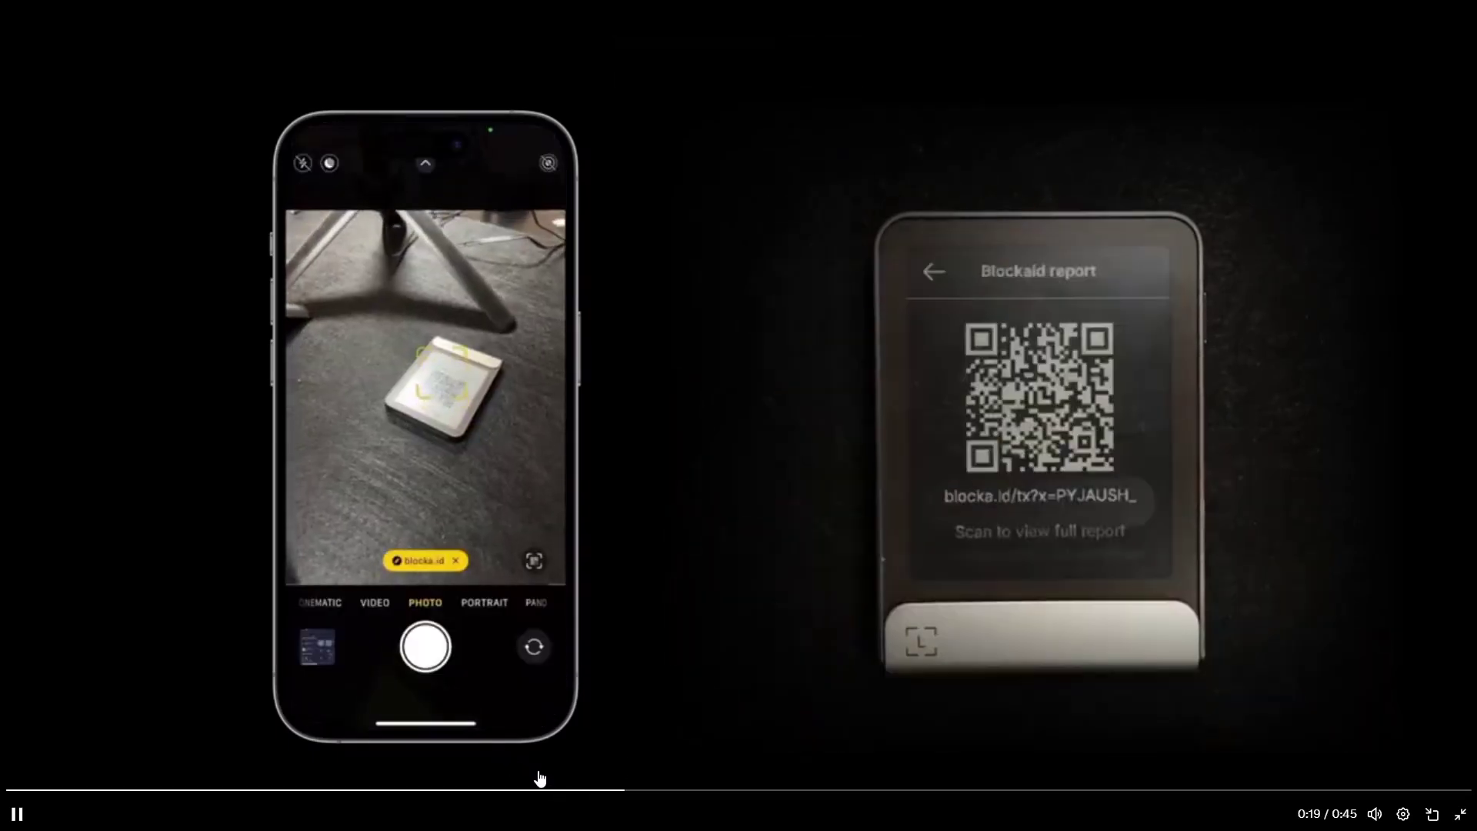
left_click(550, 779)
left_click(508, 790)
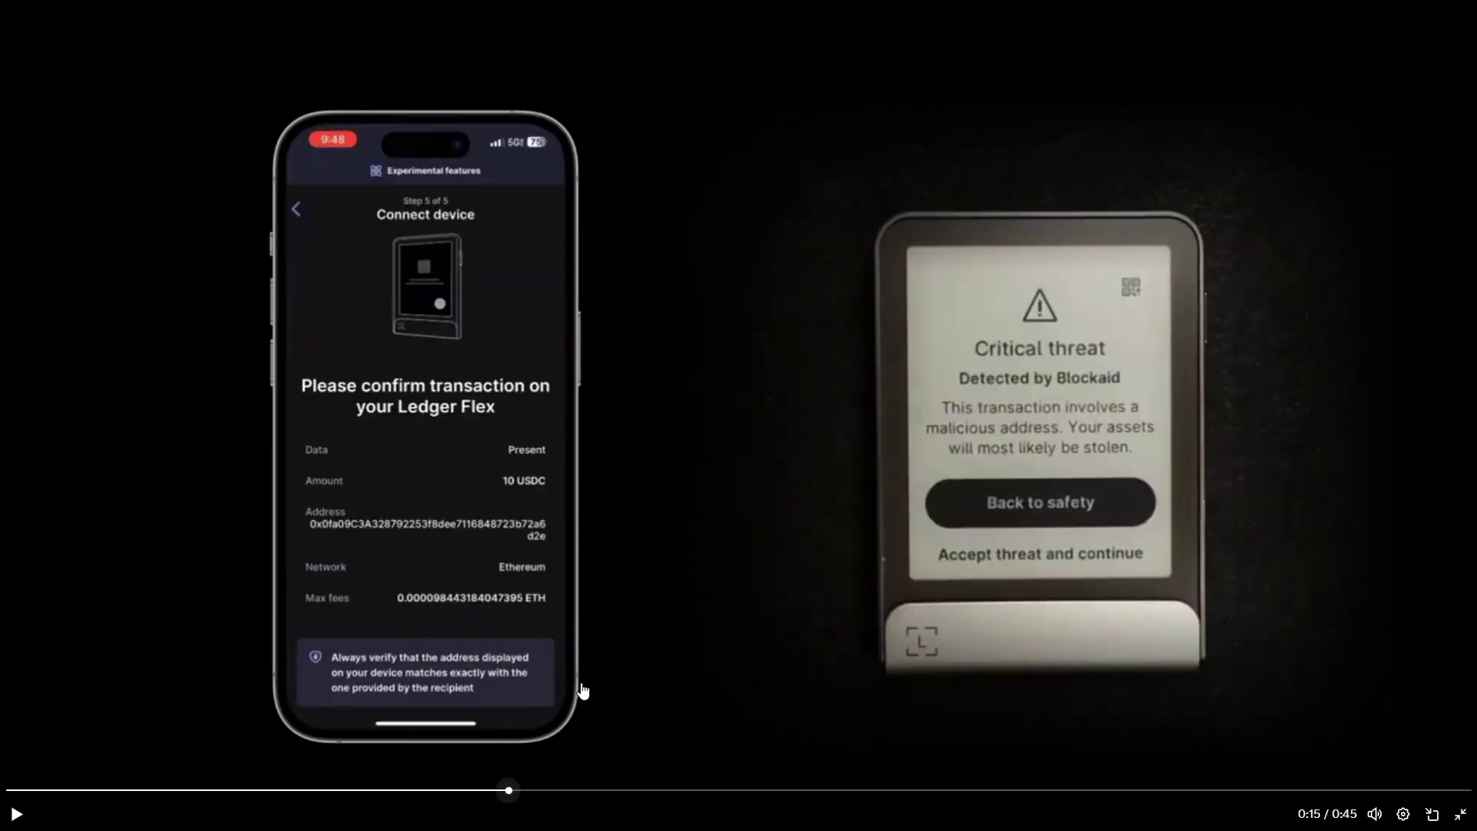